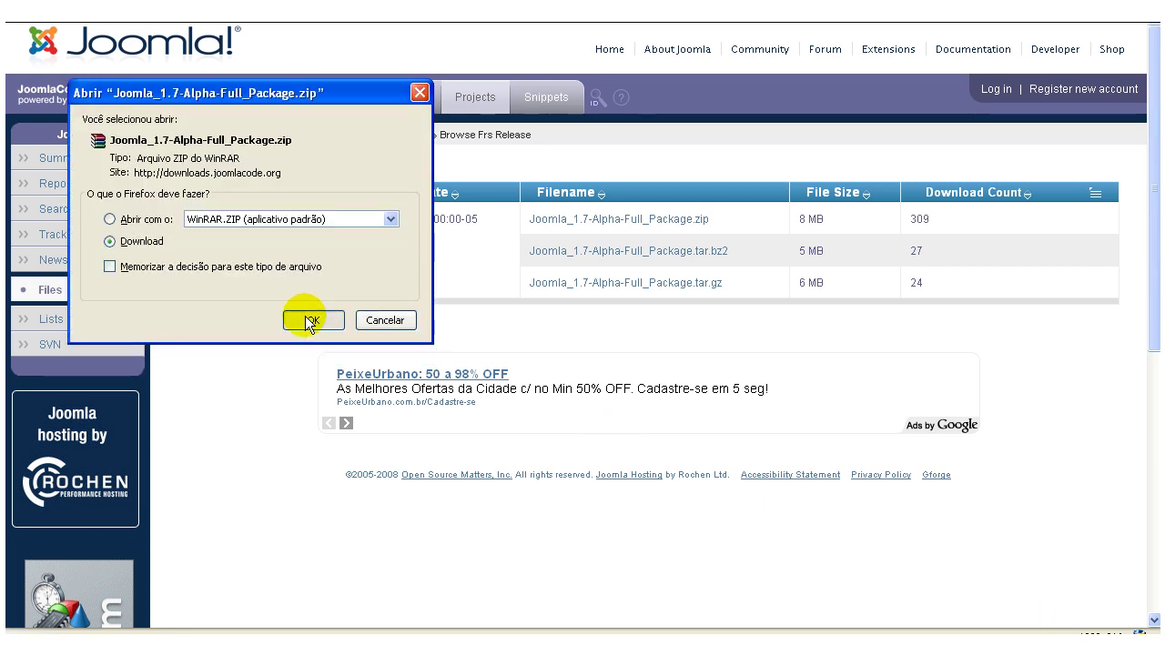
# Save the Joomla_1.7-Alpha-Full_Package zip download to disk.
pyautogui.click(305, 320)
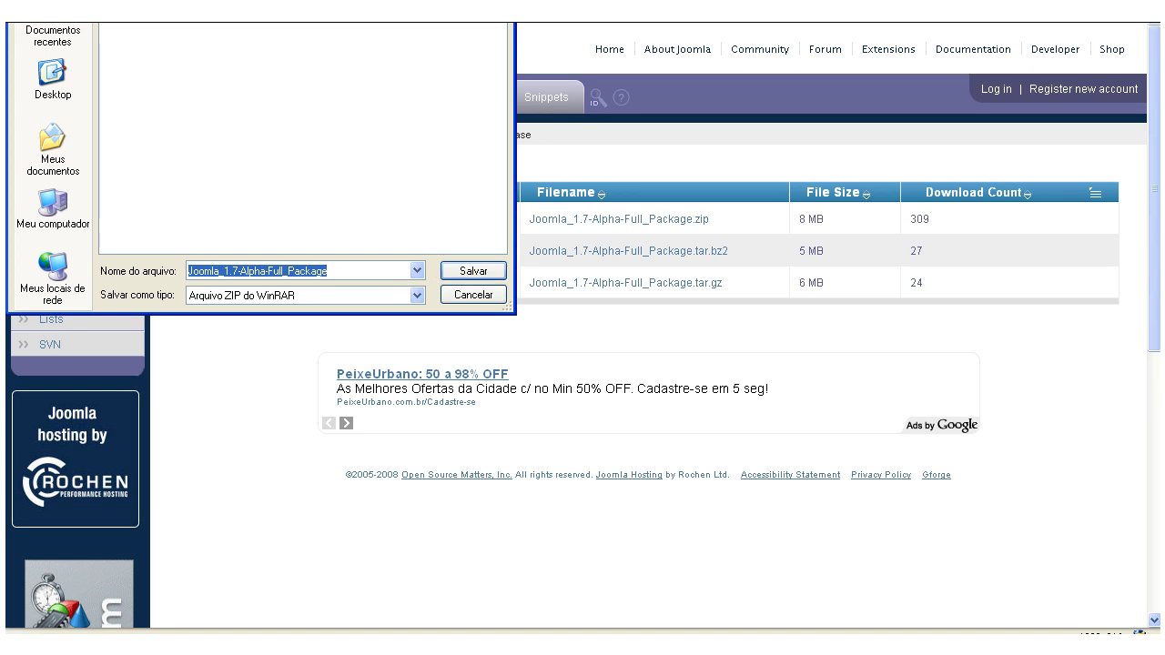
pyautogui.moveTo(420, 0); pyautogui.dragTo(428, 31)
pyautogui.click(483, 356)
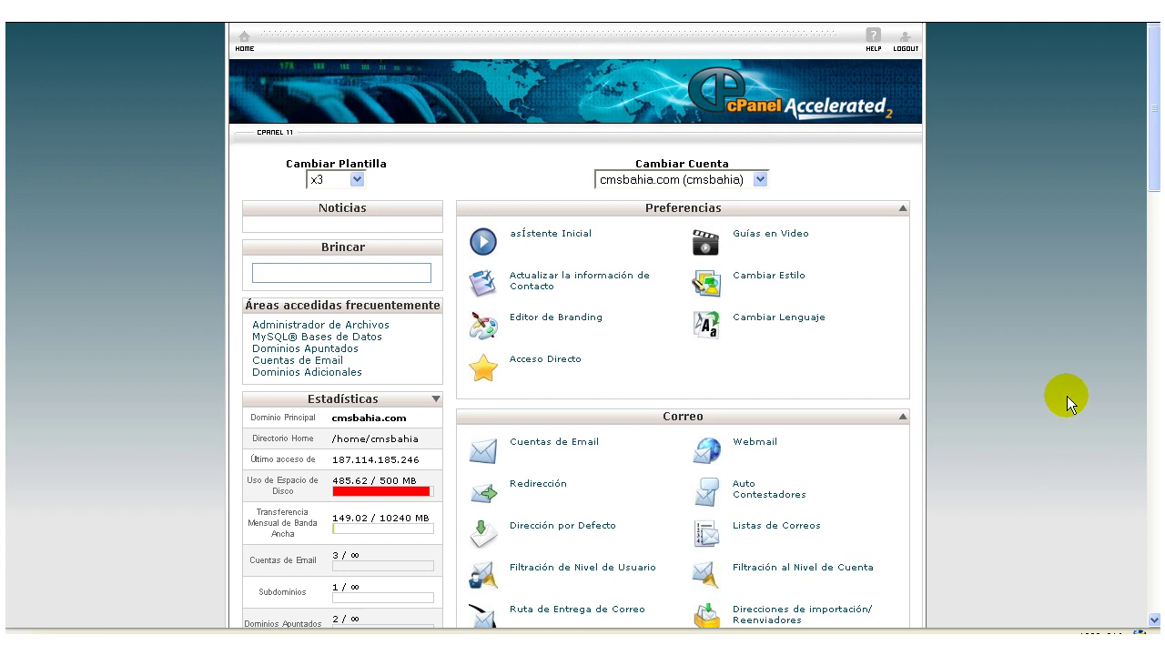
# Open File Manager on the testes.cmsbahia.com document root, /public_html/testes.
pyautogui.scroll(-4, 1051, 547)
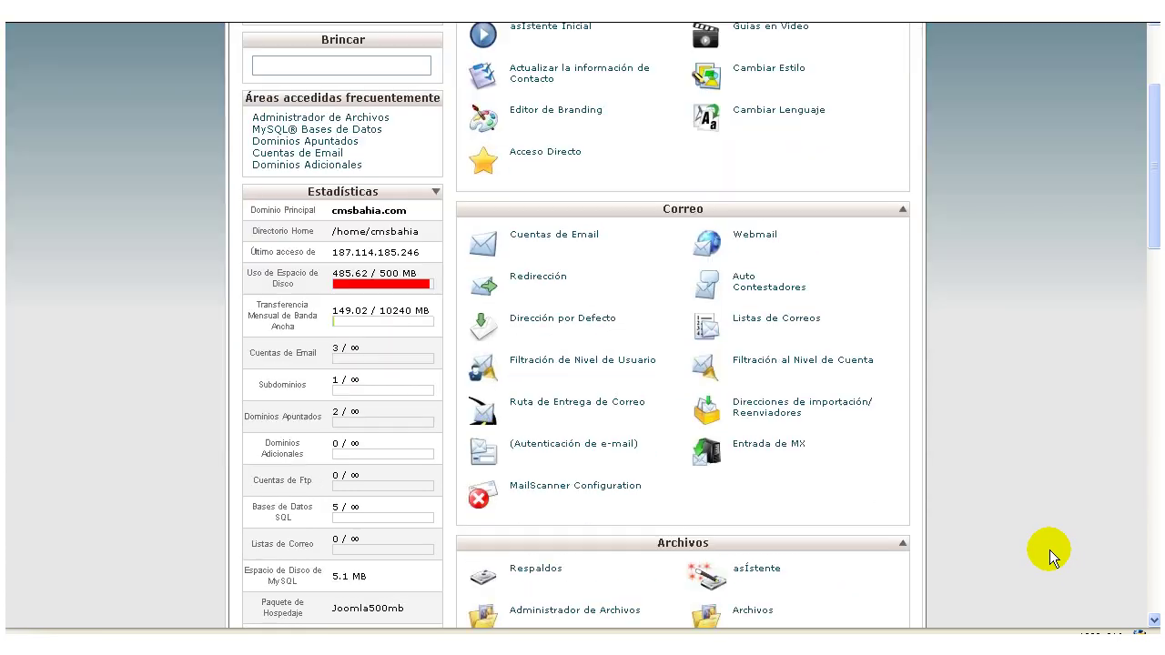
pyautogui.scroll(-1, 1050, 547)
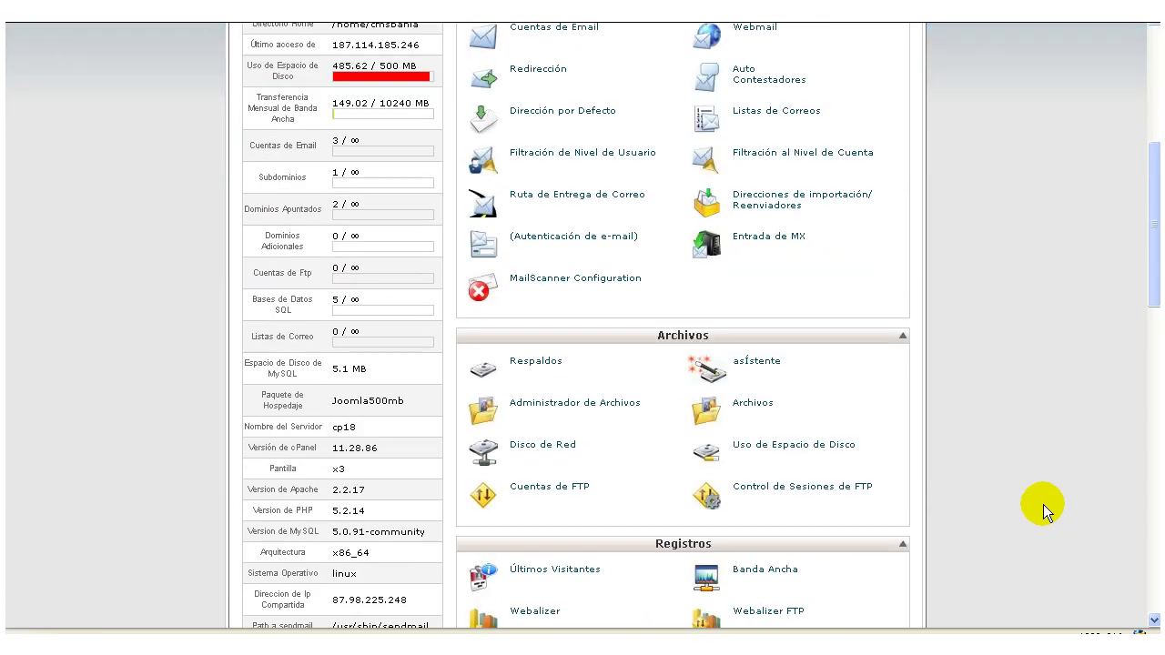
pyautogui.click(617, 408)
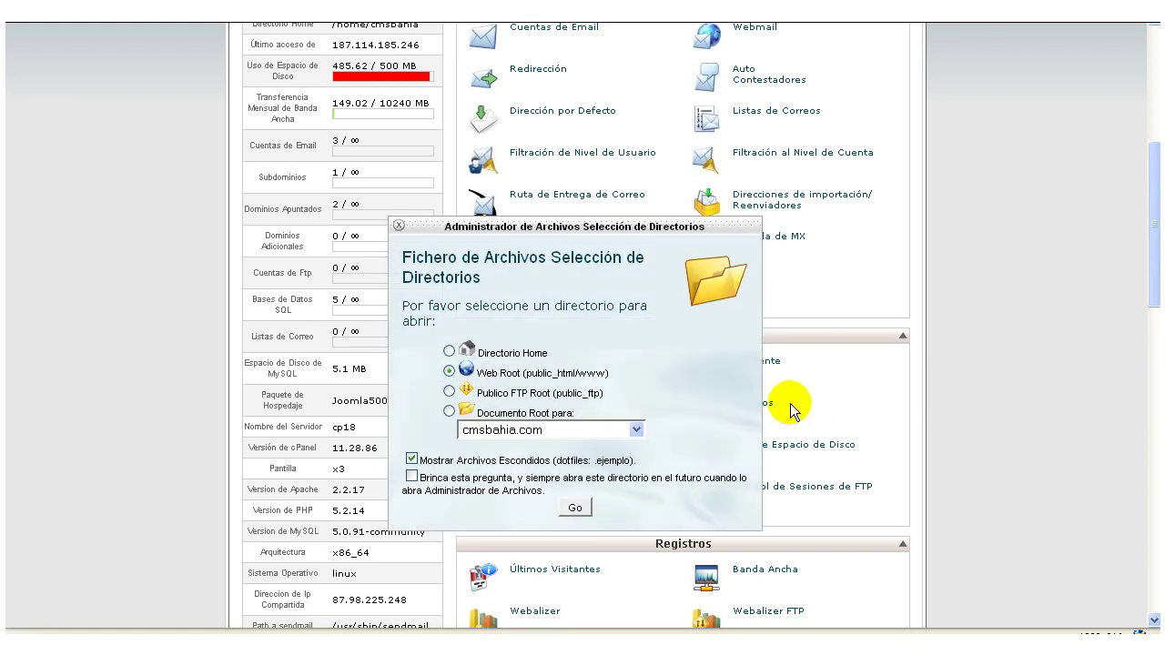
pyautogui.click(625, 432)
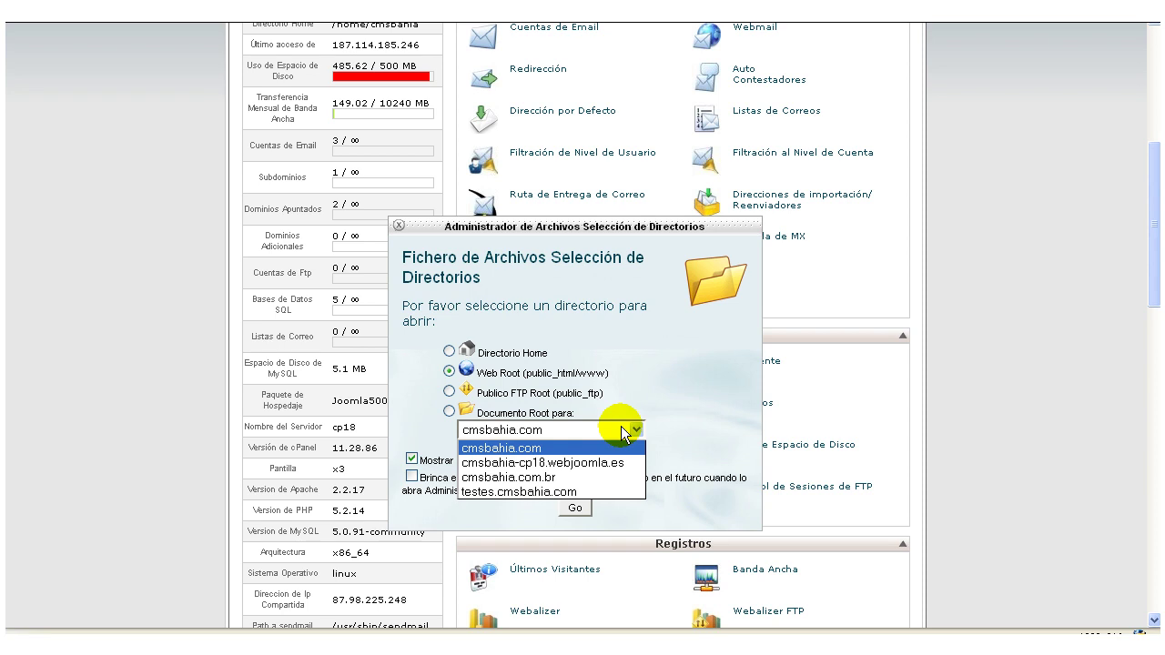
pyautogui.click(537, 492)
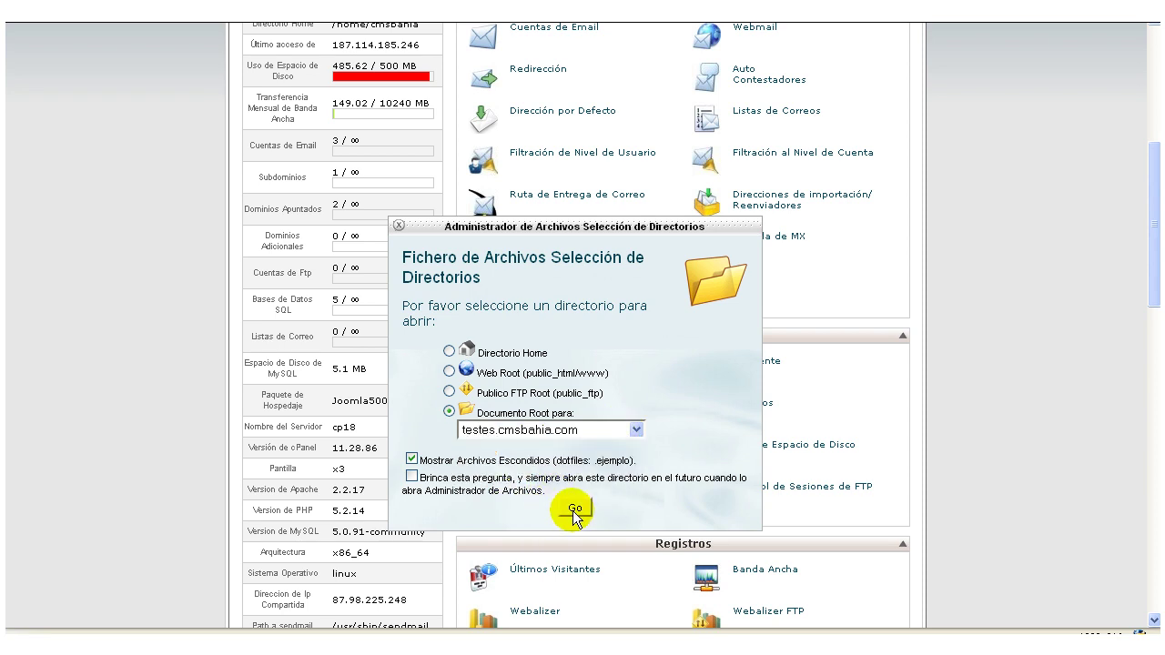
pyautogui.click(574, 510)
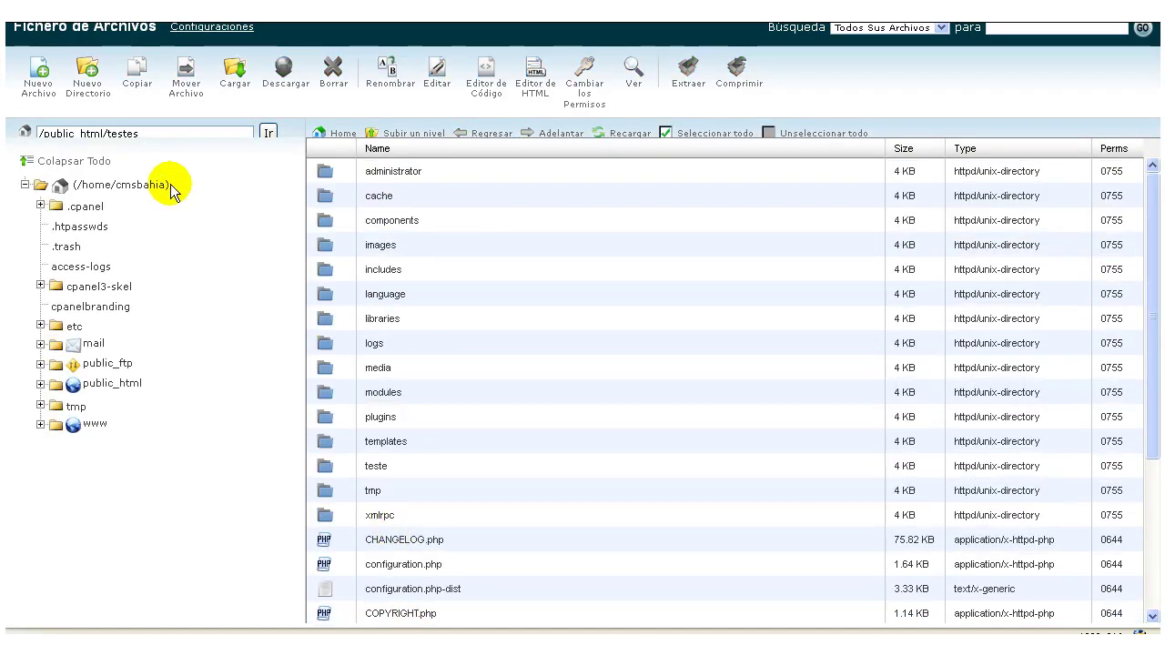
# Create a folder named j17 in /public_html/testes and open it.
pyautogui.click(87, 73)
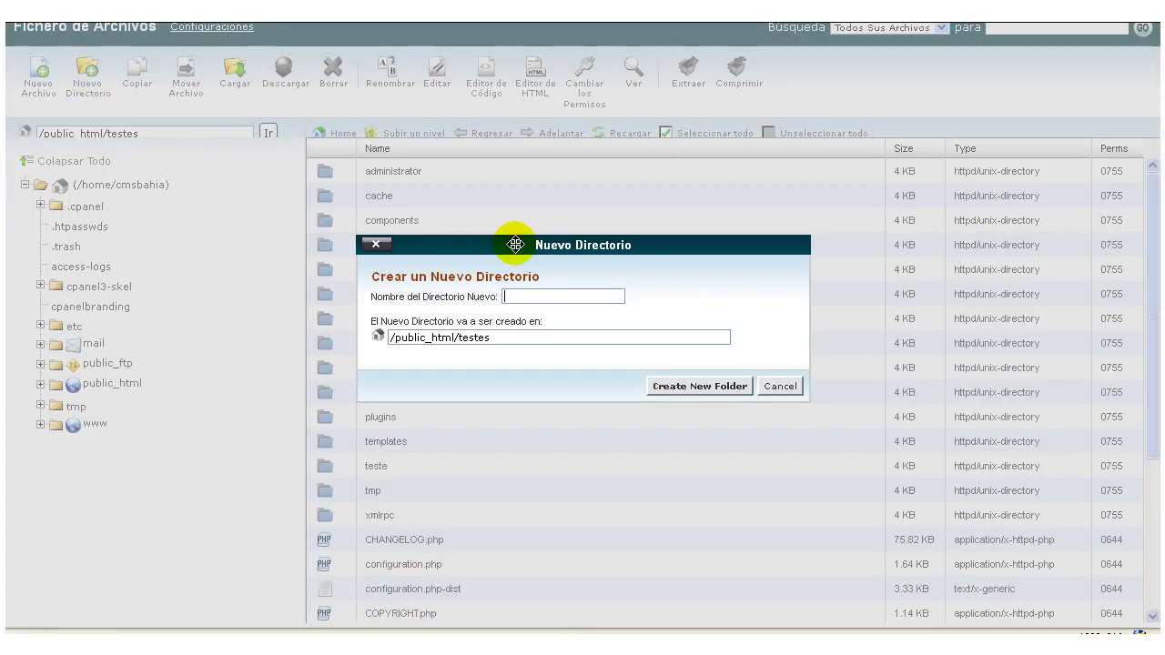
pyautogui.write('j17')
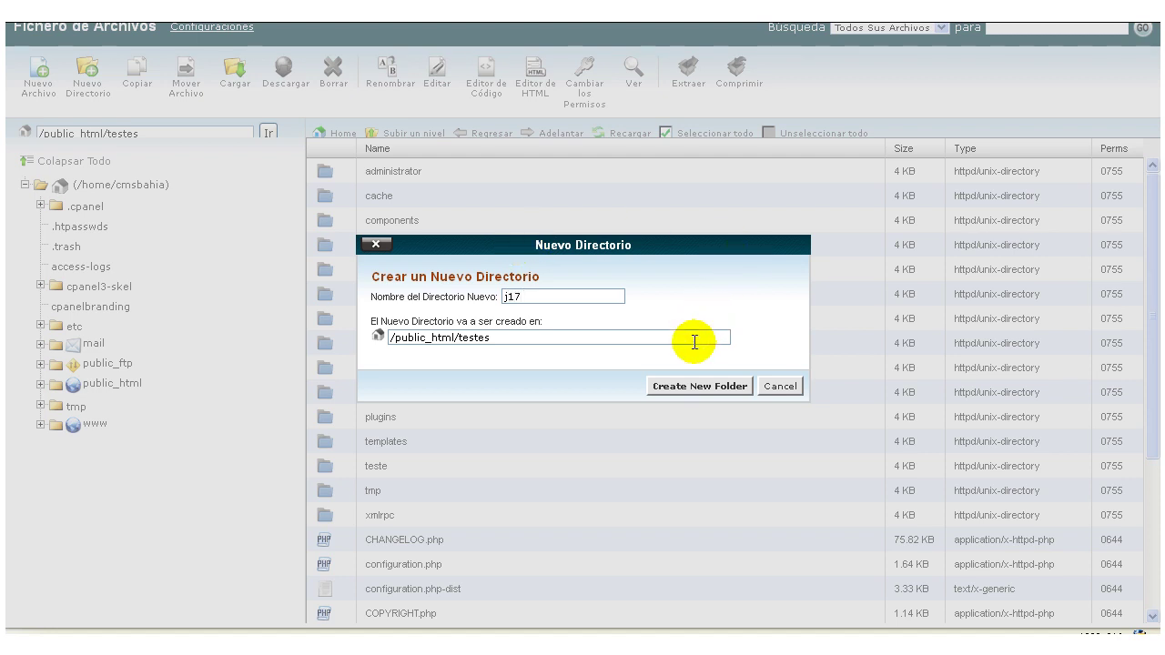
pyautogui.click(686, 385)
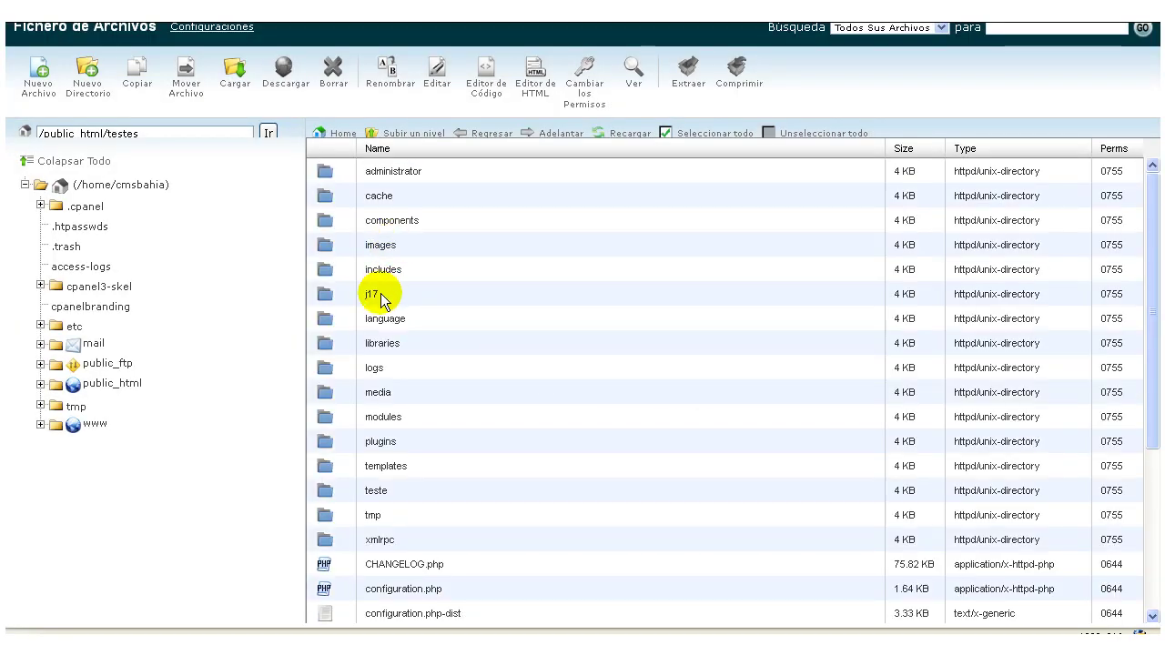
pyautogui.click(376, 296)
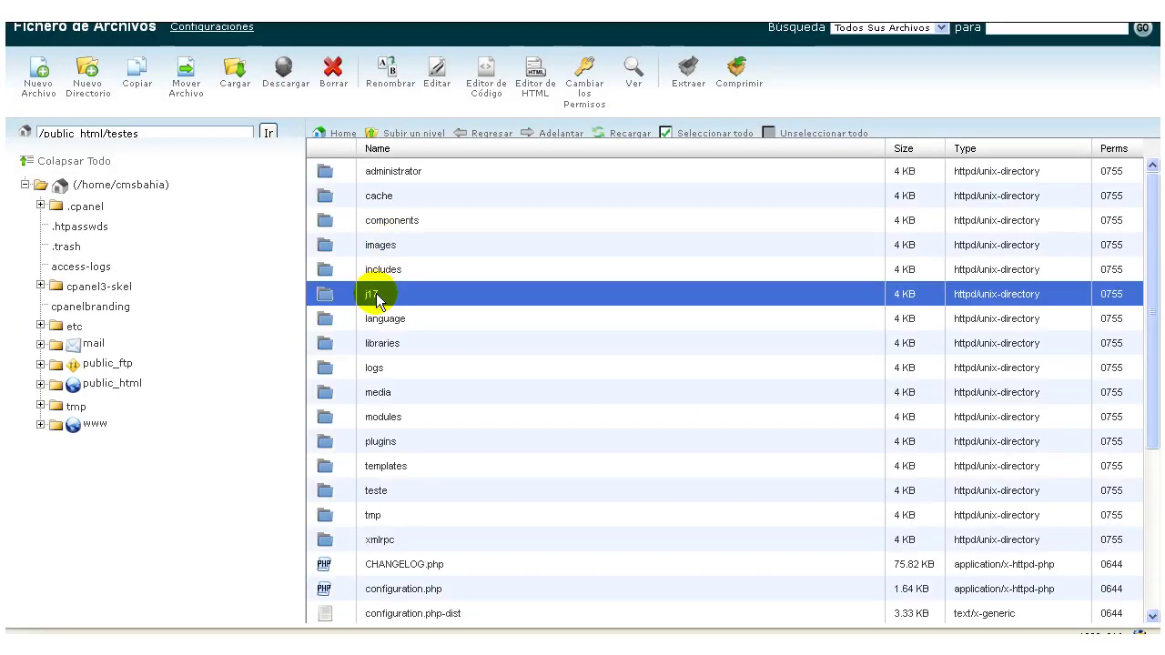
pyautogui.doubleClick(424, 301)
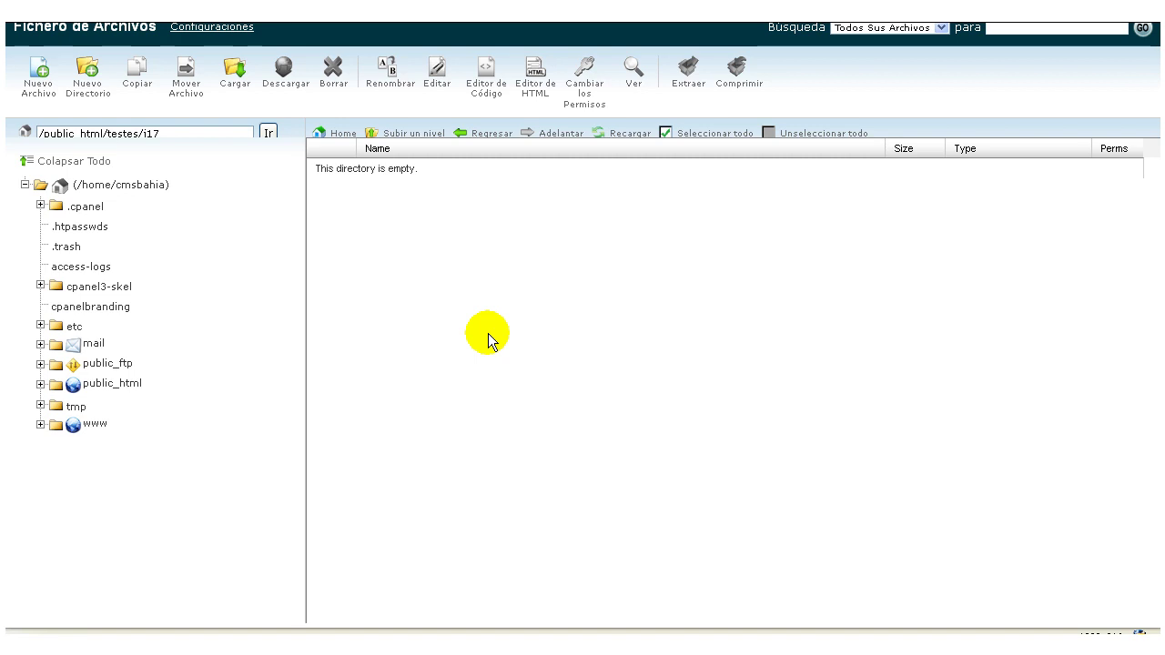
# Upload Joomla_1.7-Alpha-Full_Package.zip from the Downloads folder into j17.
pyautogui.click(230, 70)
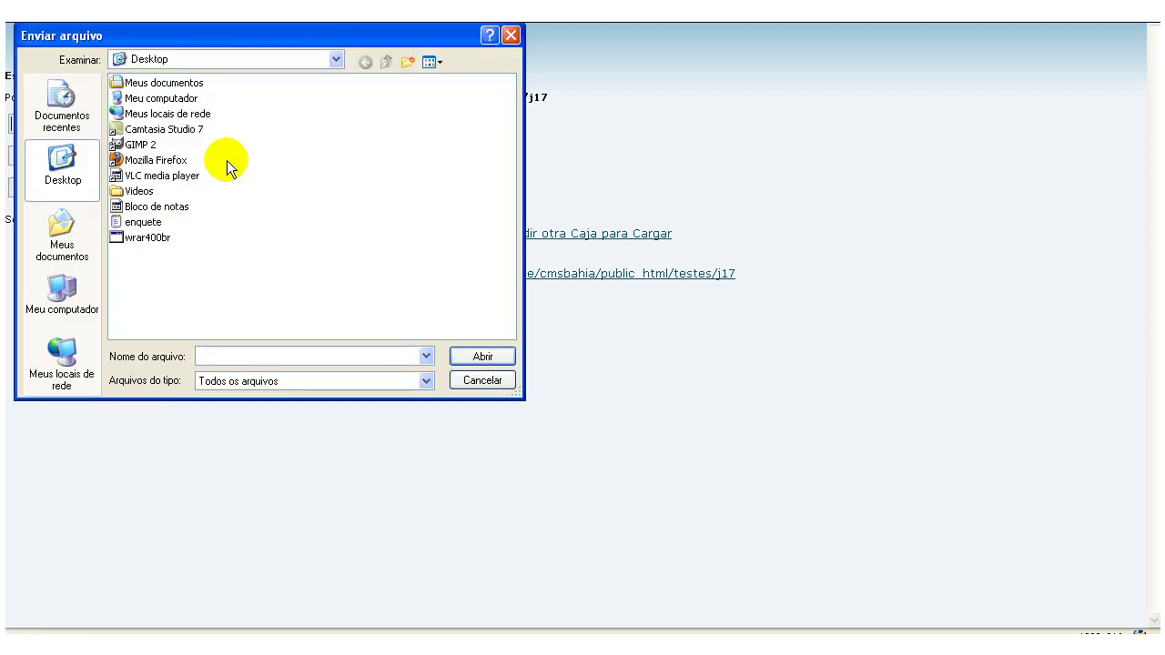
pyautogui.click(64, 232)
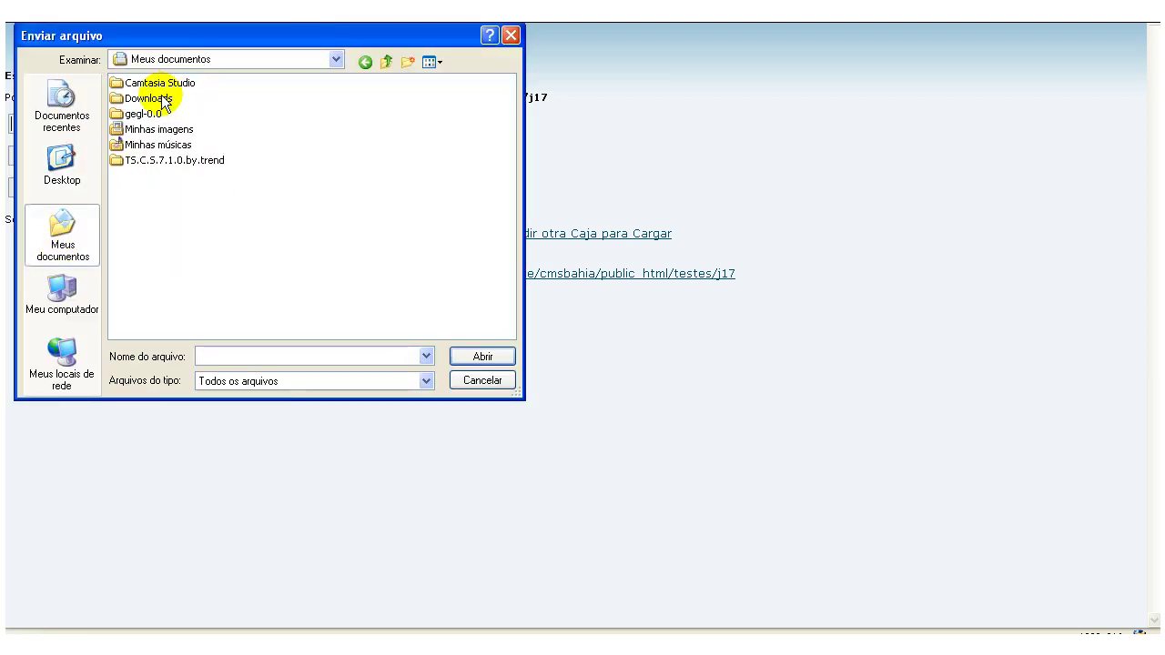
pyautogui.doubleClick(150, 97)
pyautogui.click(230, 85)
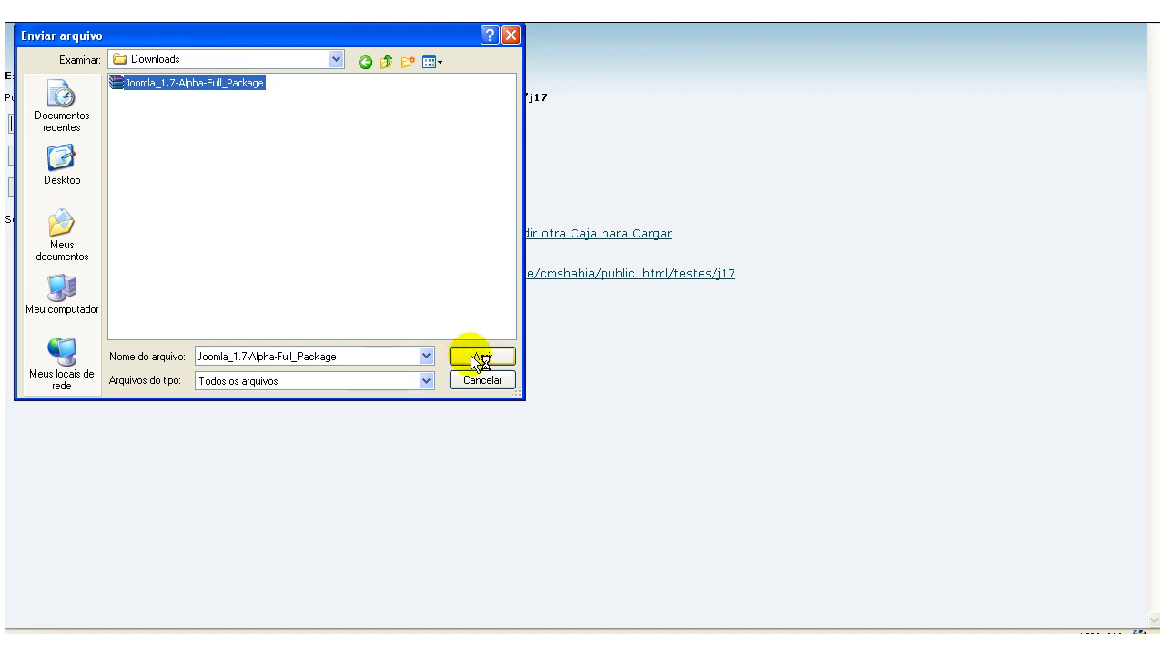
pyautogui.click(513, 357)
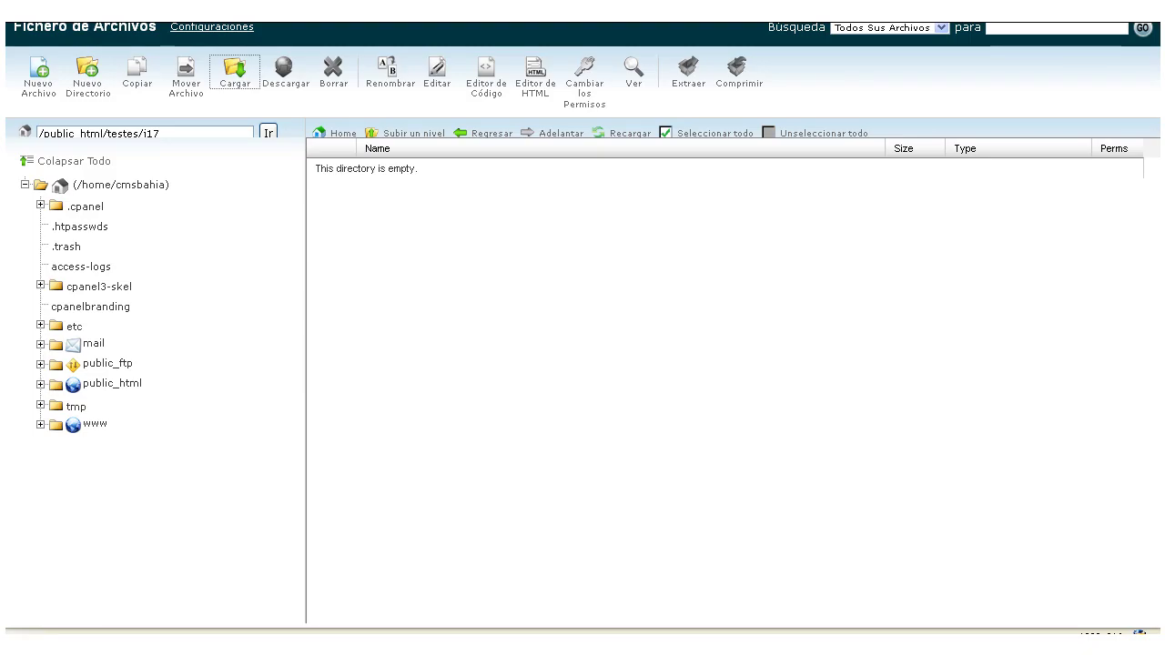
# Extract Joomla_1.7-Alpha-Full_Package.zip into /public_html/testes/j17, then select the leftover zip.
pyautogui.click(622, 135)
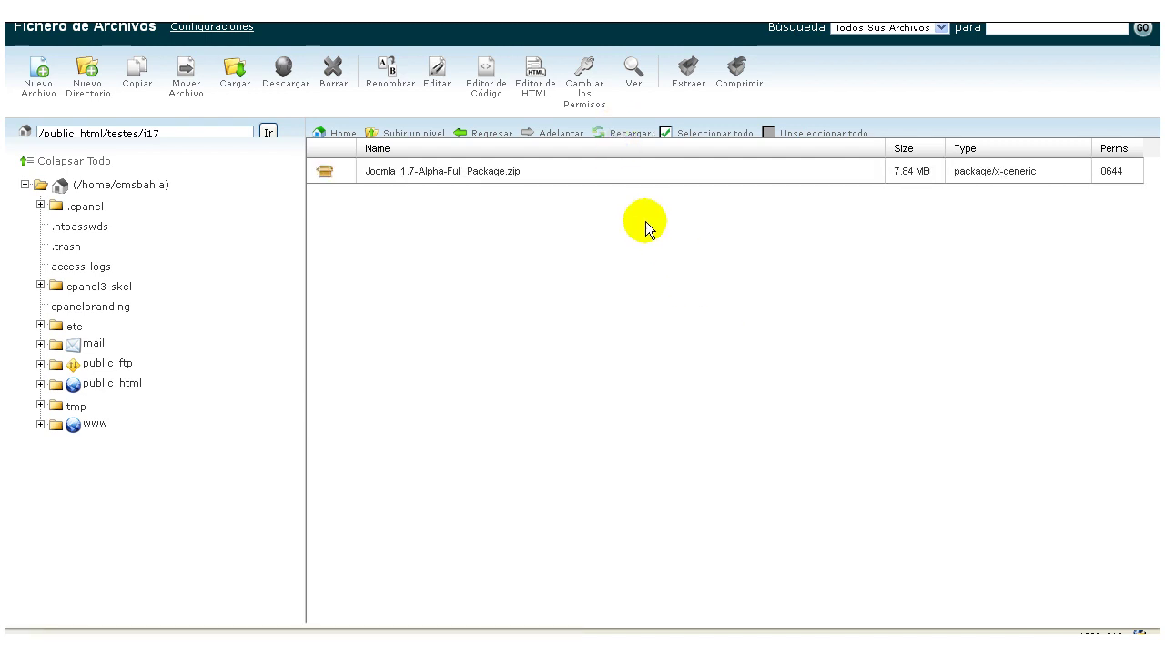
pyautogui.click(597, 172)
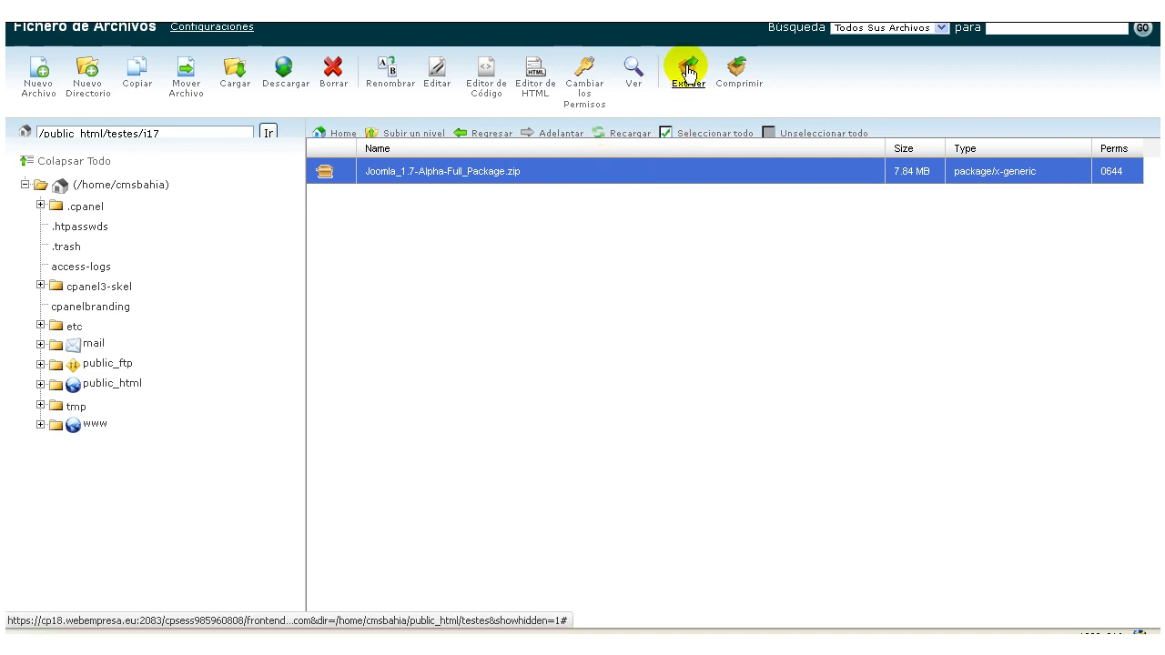
pyautogui.click(689, 73)
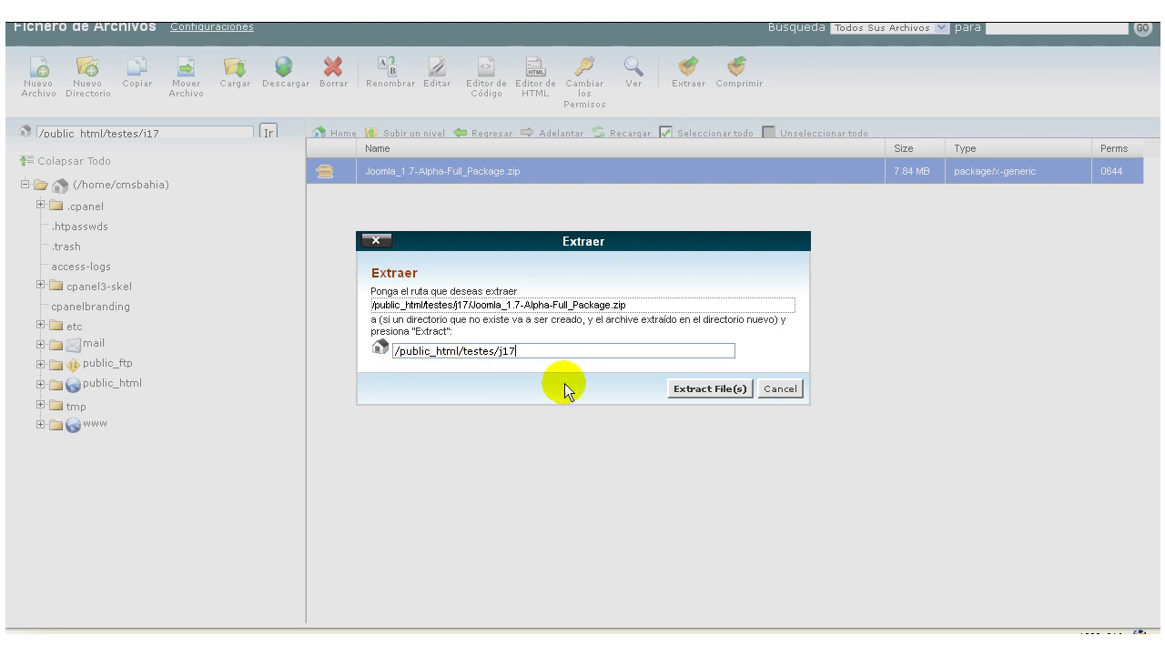
pyautogui.click(674, 389)
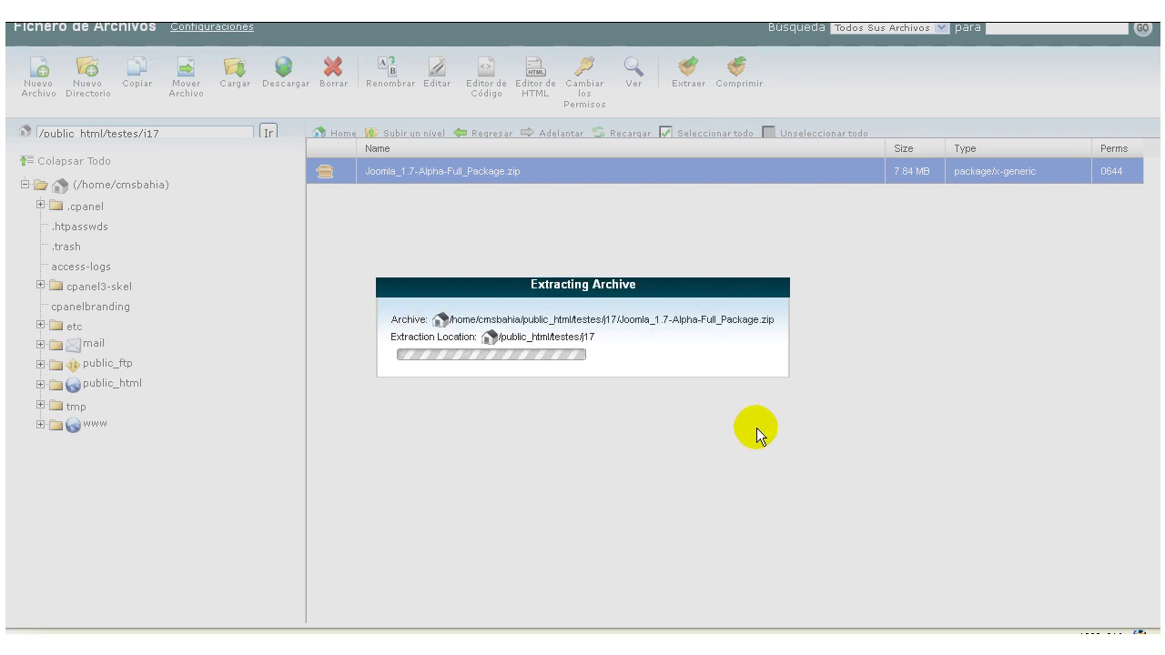
pyautogui.scroll(-15, 719, 346)
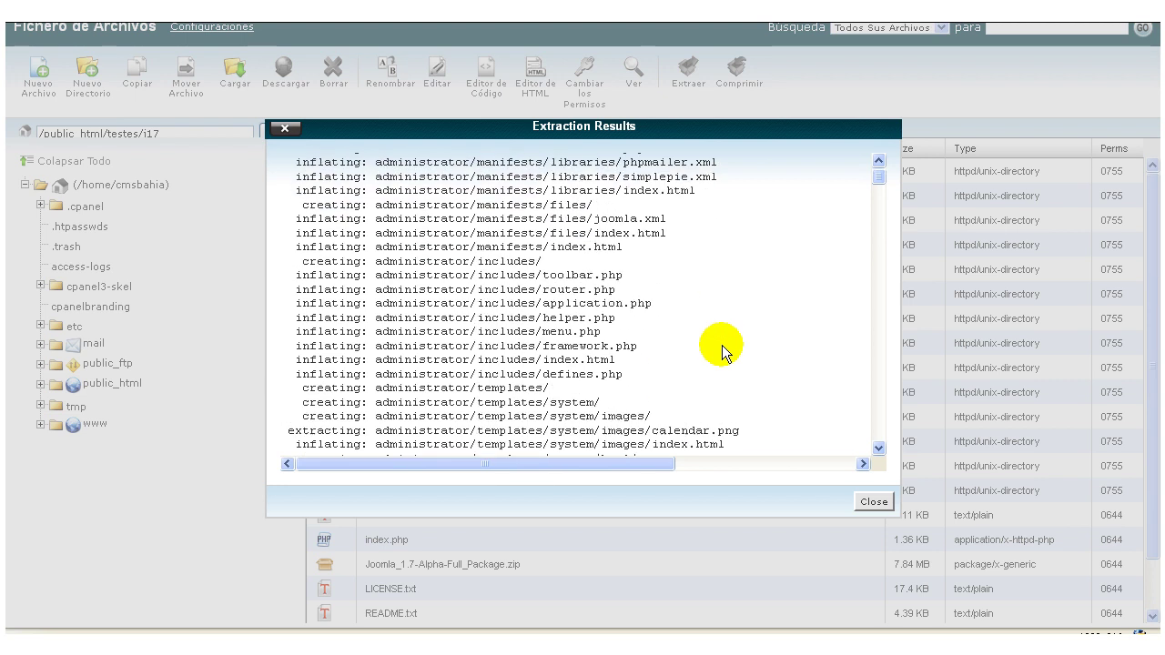
pyautogui.scroll(-10, 761, 287)
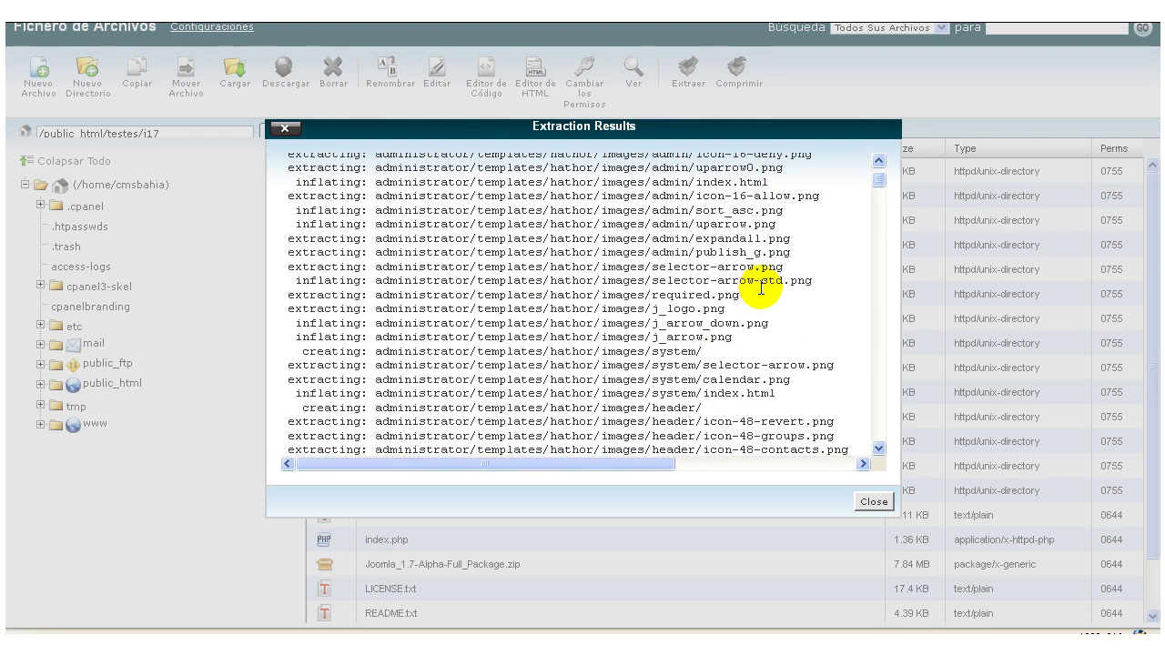
pyautogui.click(861, 502)
pyautogui.scroll(-2, 723, 357)
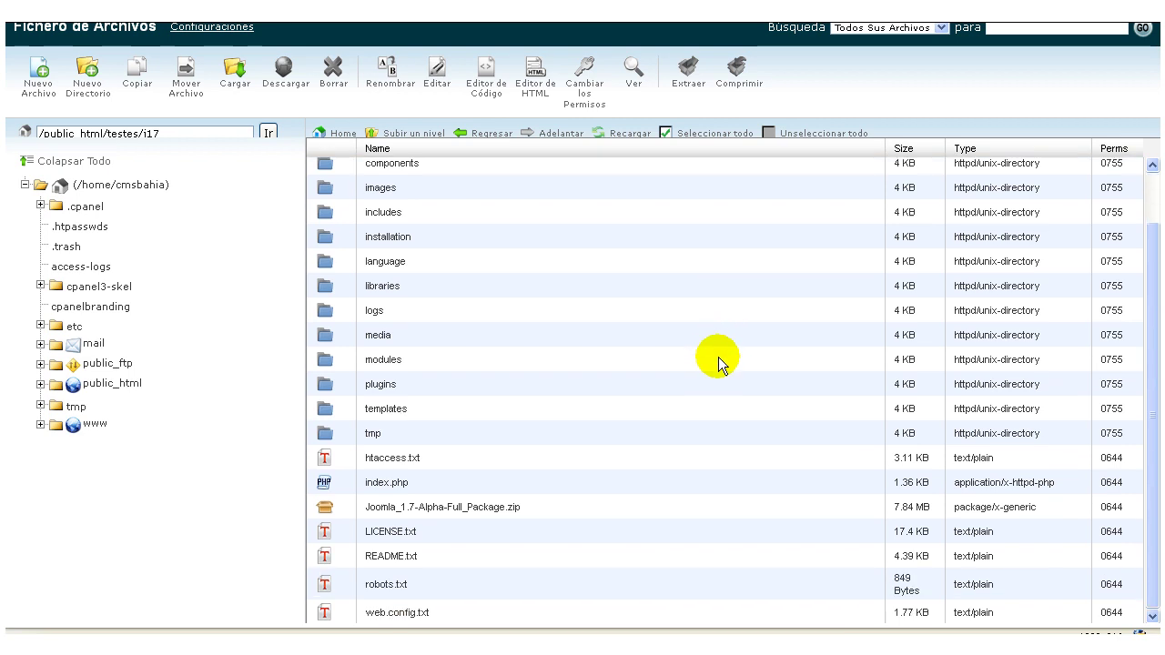
pyautogui.click(501, 507)
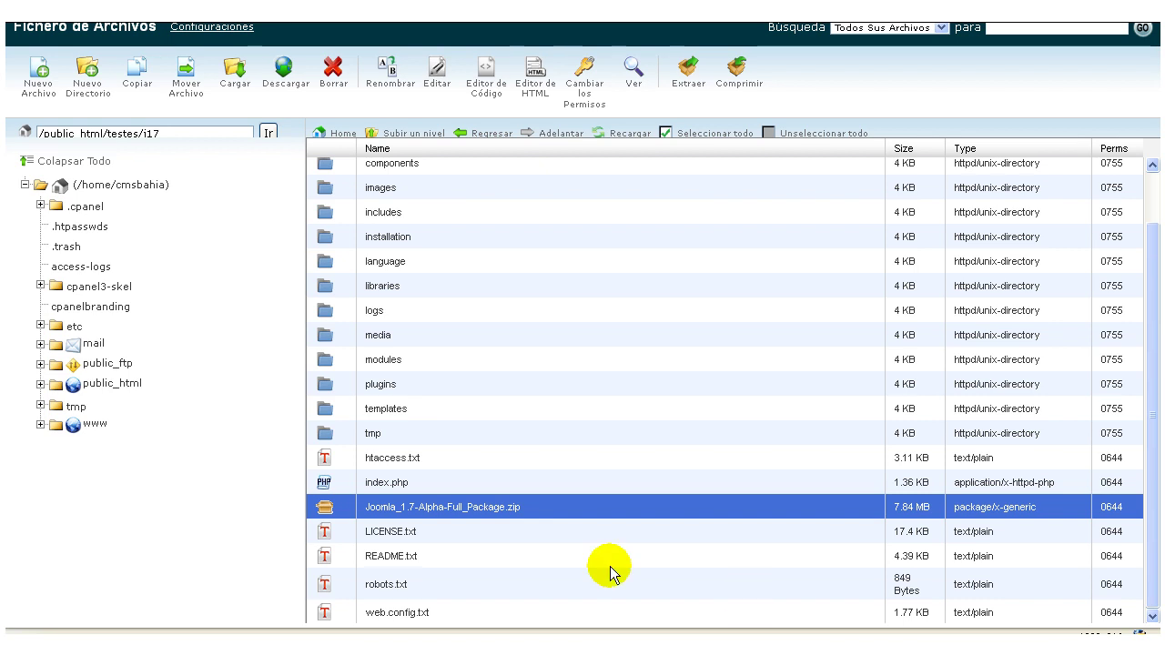
# Delete Joomla_1.7-Alpha-Full_Package.zip from j17, keeping only the extracted Joomla files.
pyautogui.click(333, 71)
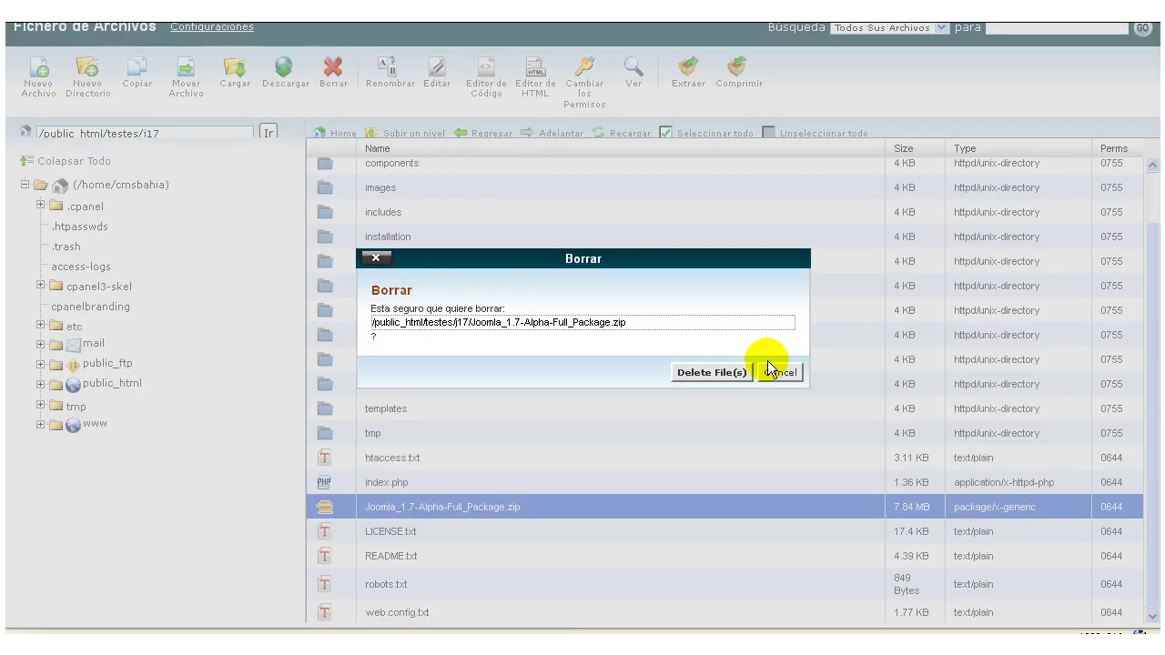
pyautogui.click(719, 373)
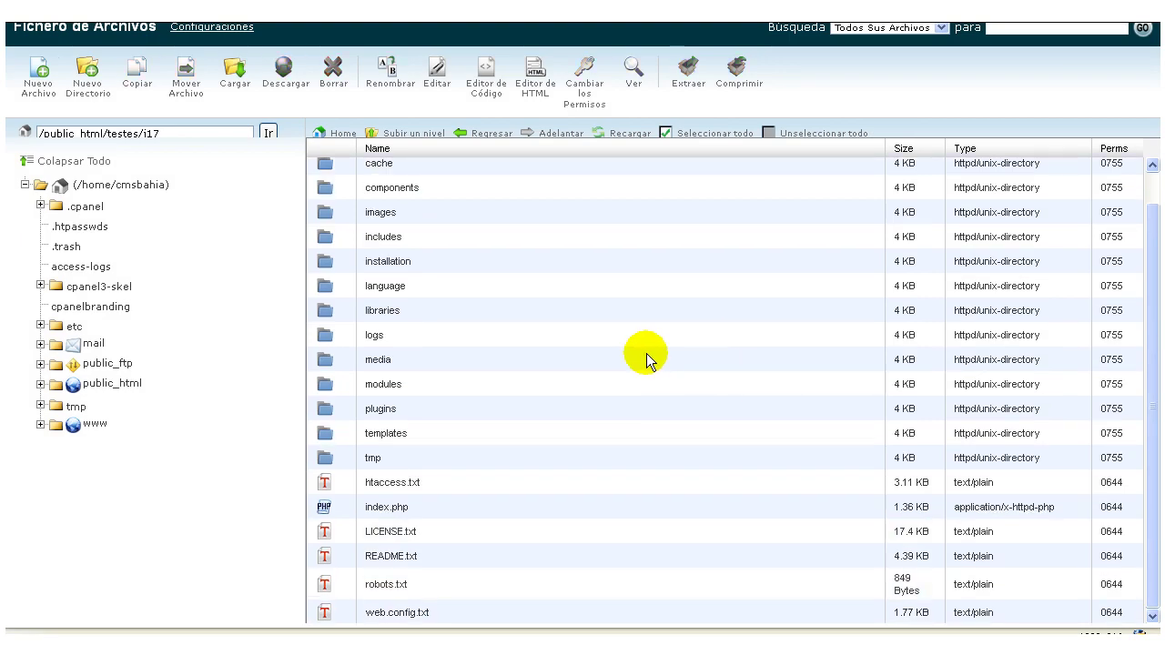
pyautogui.scroll(1, 643, 382)
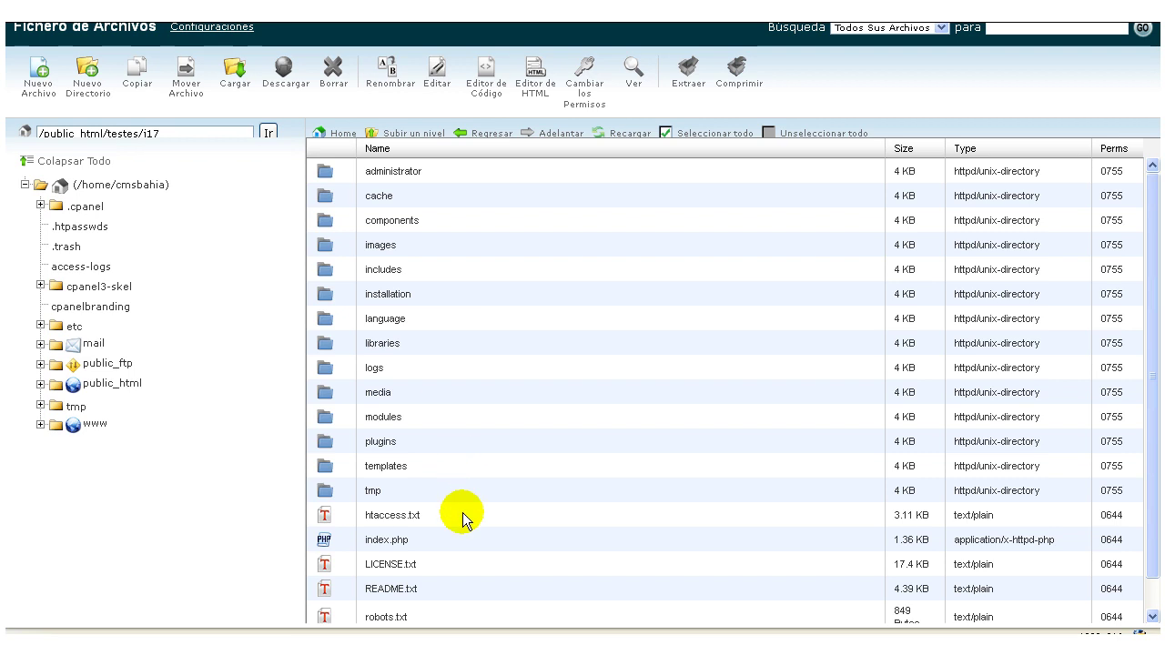
pyautogui.scroll(-1, 480, 513)
pyautogui.scroll(1, 580, 512)
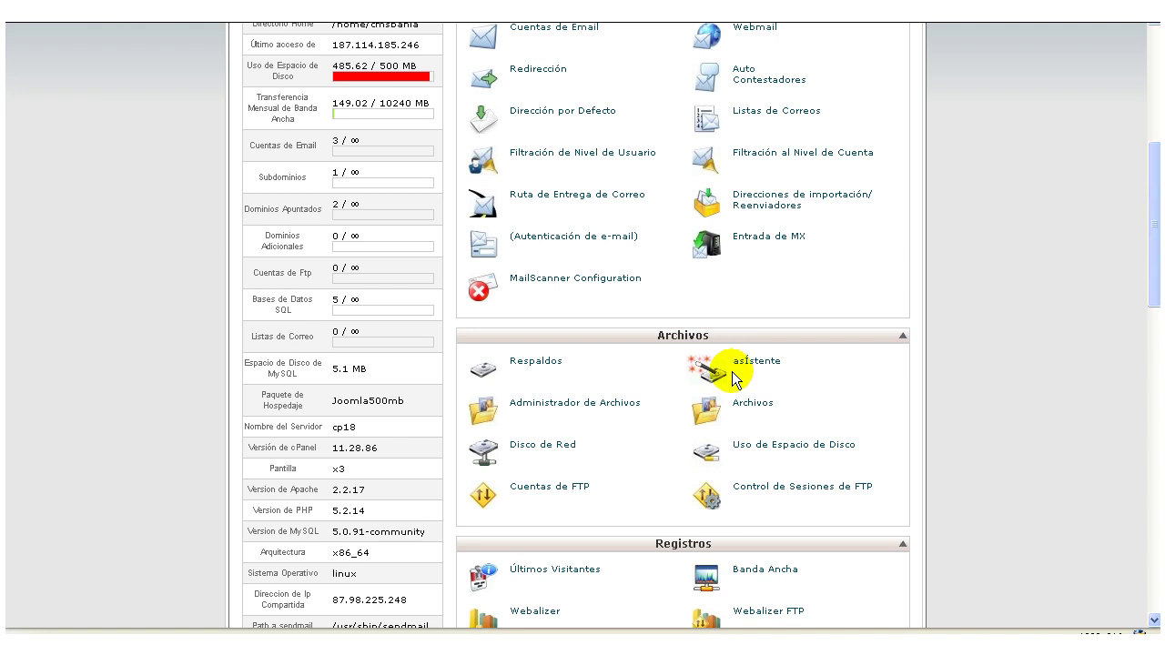
pyautogui.scroll(10, 1018, 343)
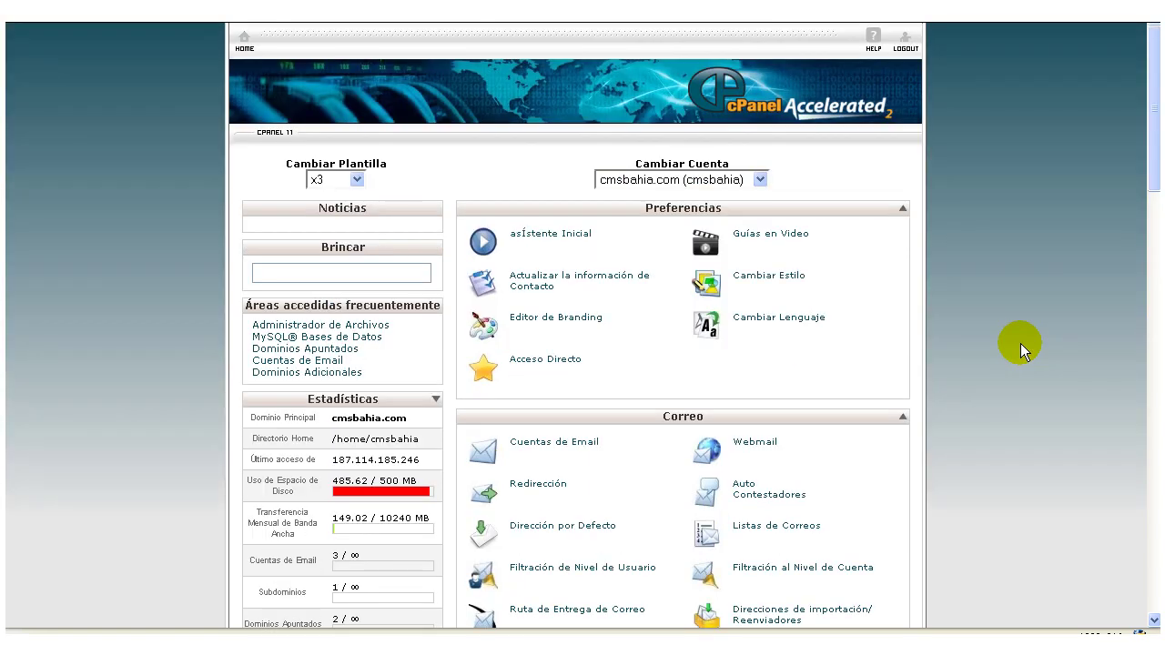
# Create the MySQL database cmsbahia_j17 by entering j17 as its name.
pyautogui.scroll(-10, 1020, 343)
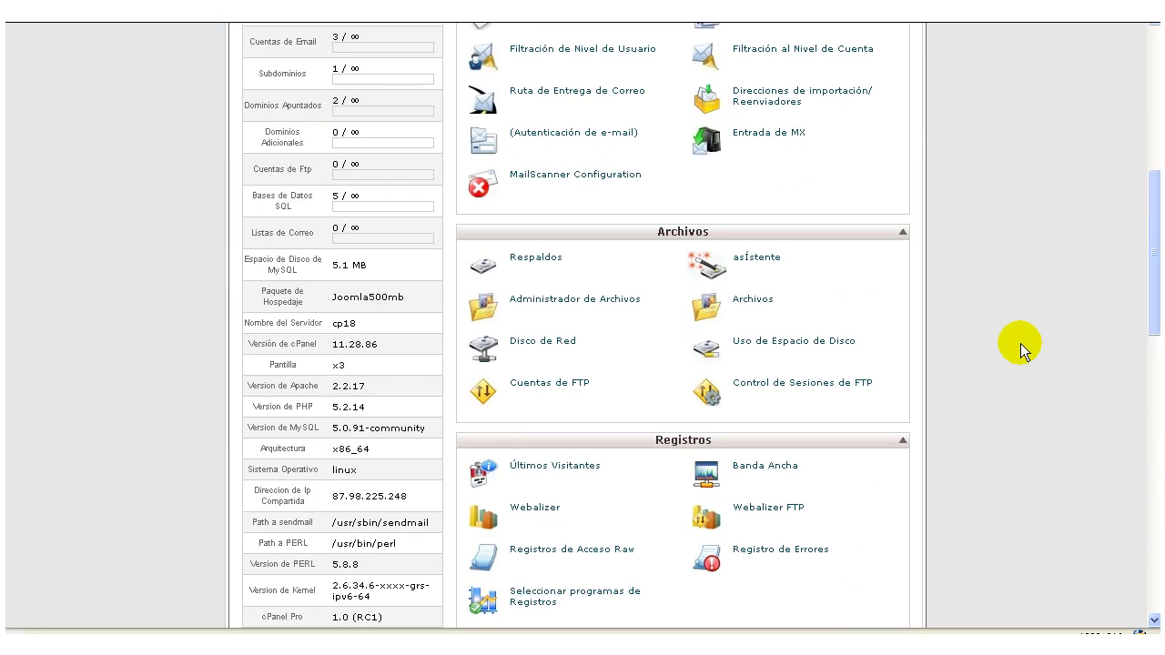
pyautogui.scroll(-8, 1021, 344)
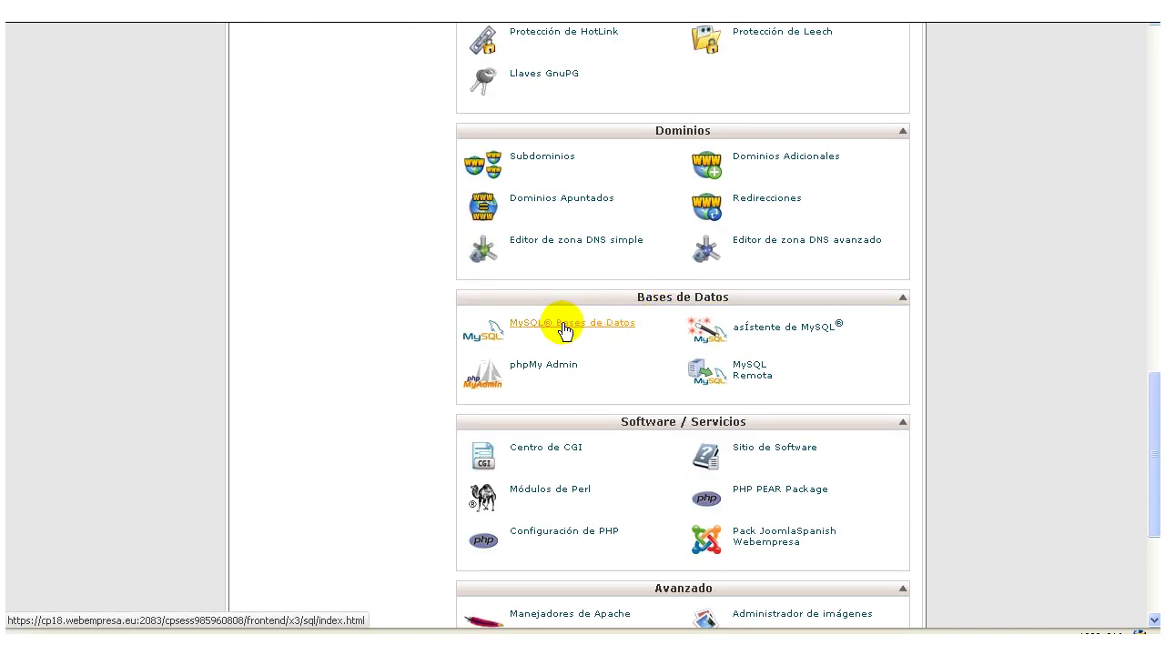
pyautogui.click(564, 330)
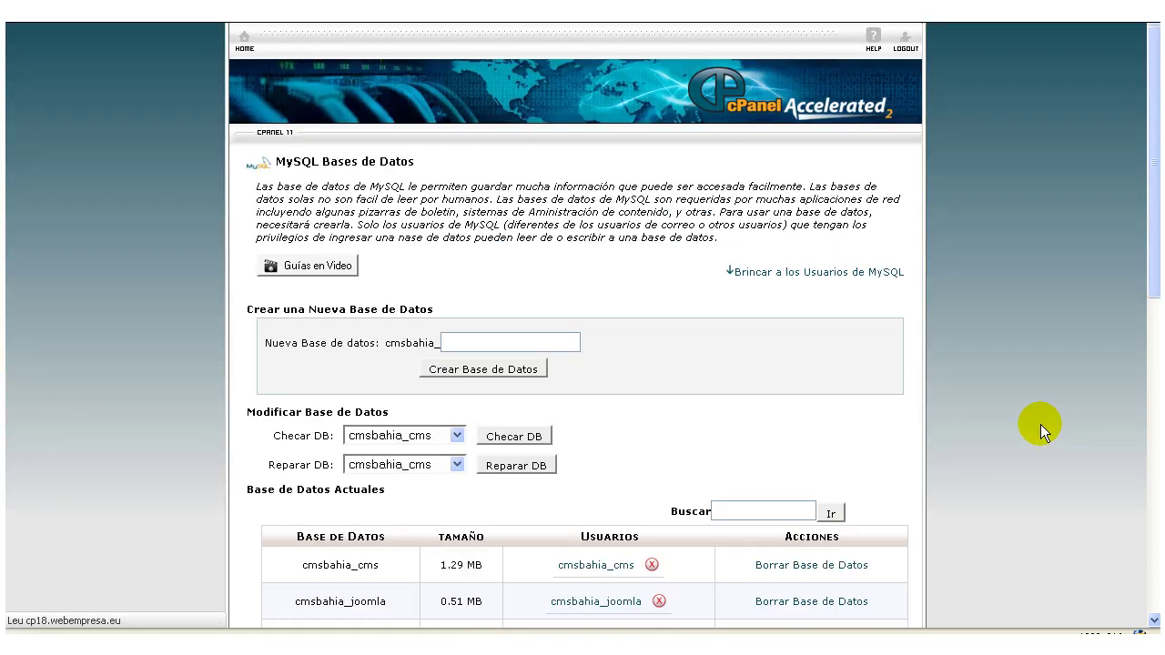
pyautogui.click(562, 341)
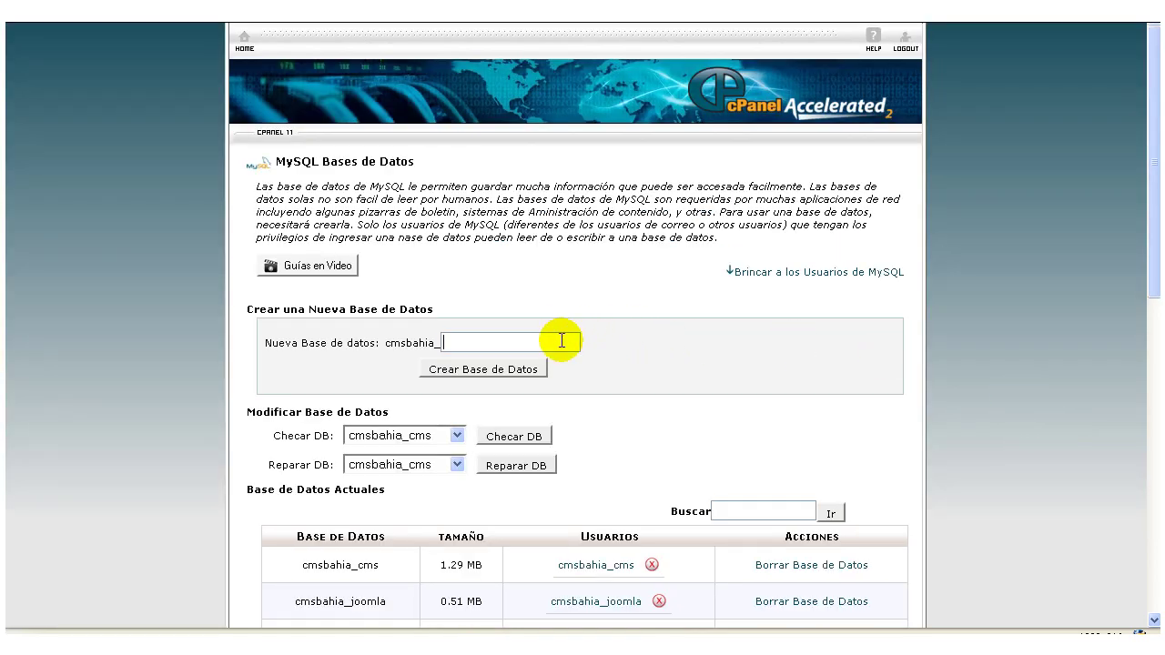
pyautogui.write('j17')
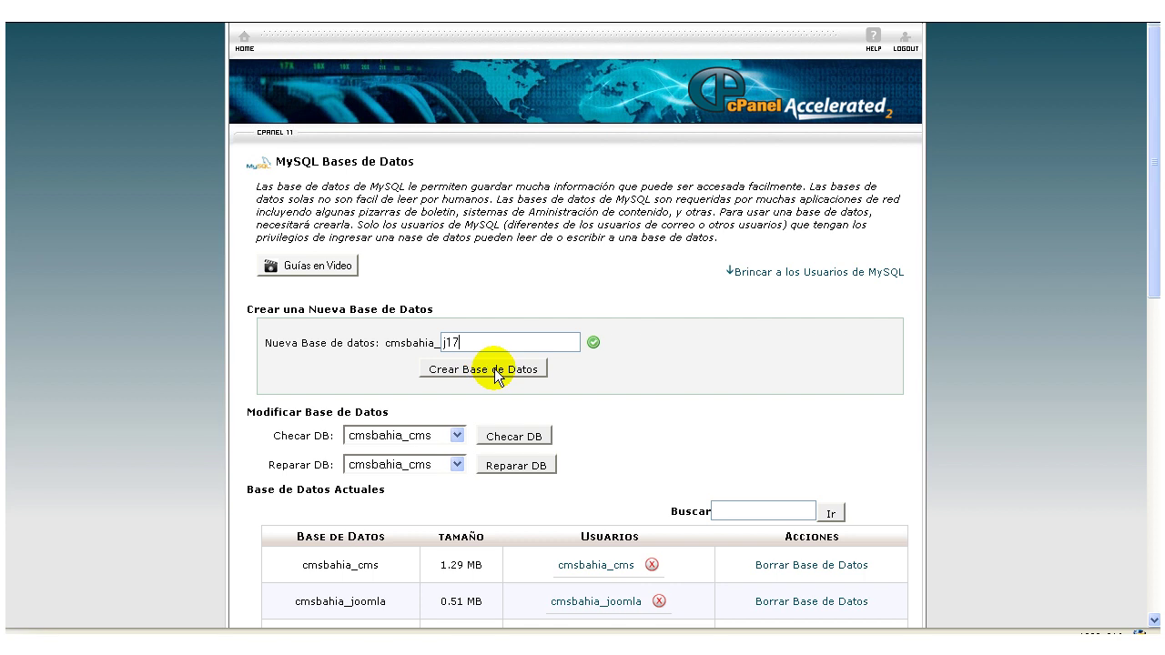
pyautogui.click(495, 370)
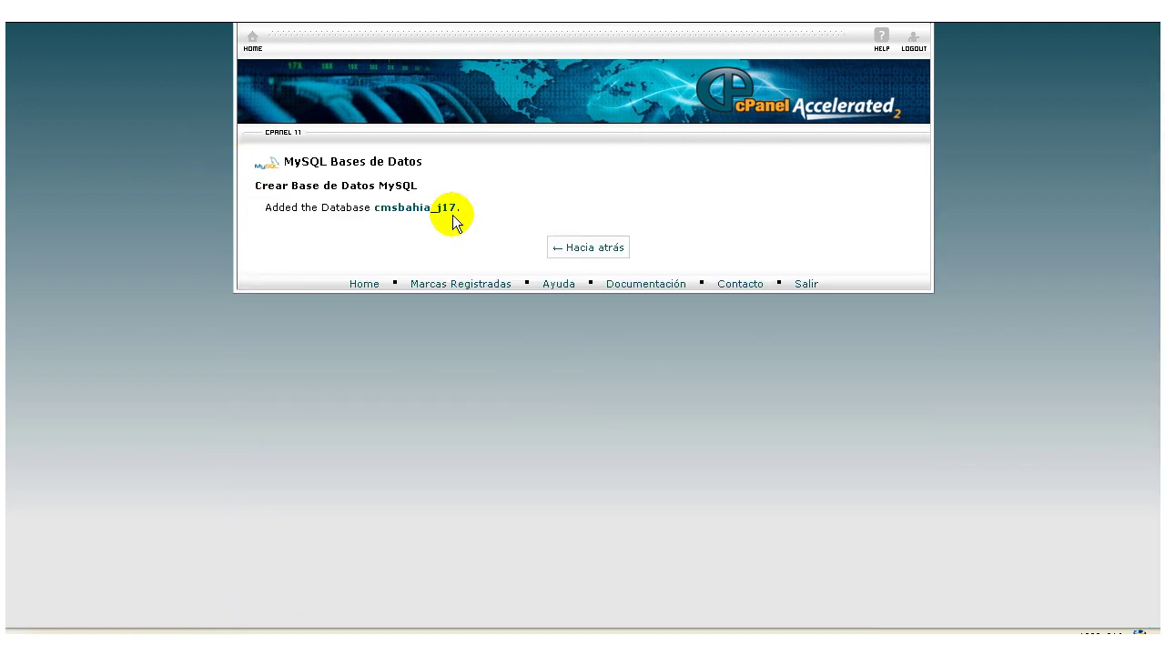
pyautogui.click(582, 251)
# Enter j17 as the new MySQL user name.
pyautogui.scroll(-6, 942, 380)
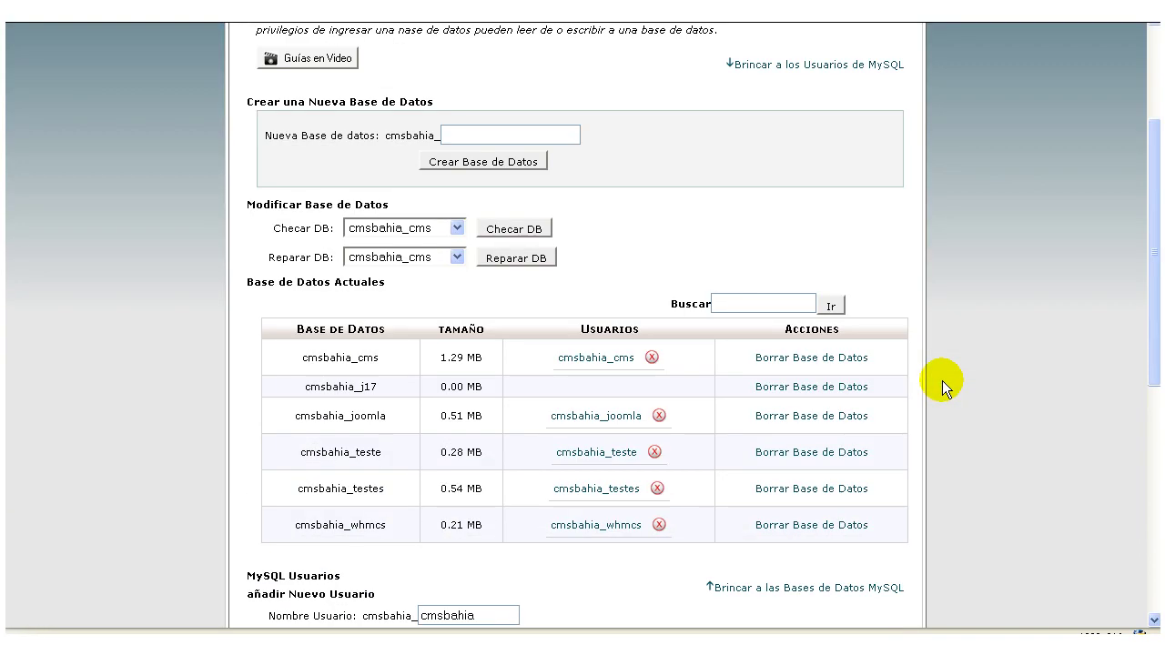
pyautogui.scroll(-3, 942, 380)
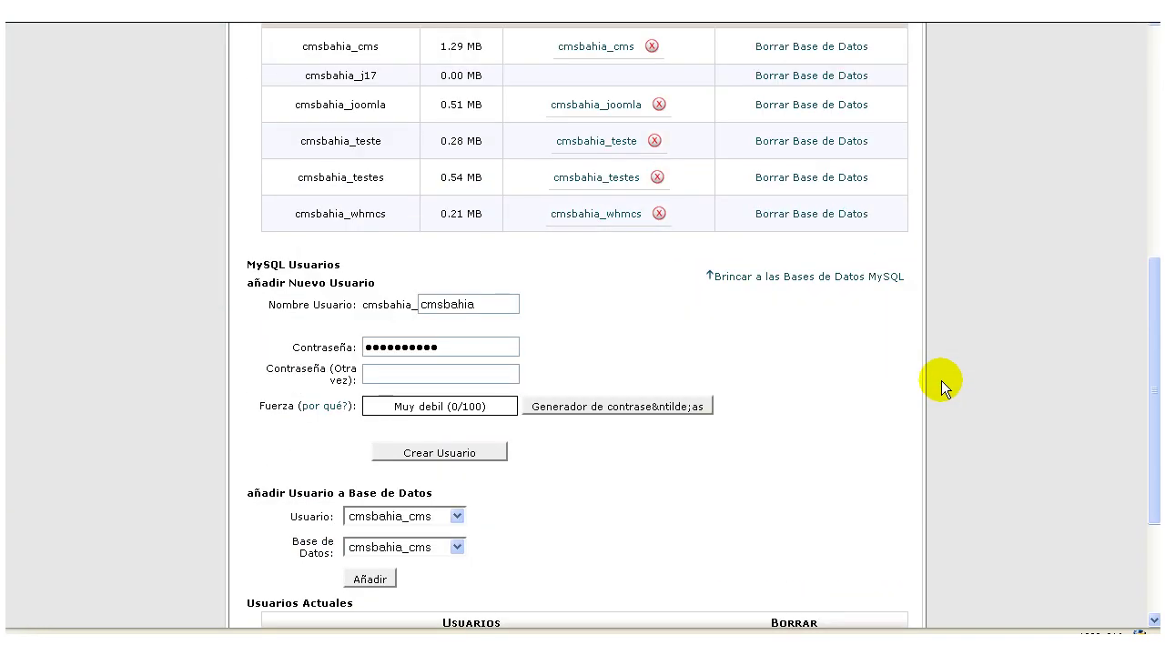
pyautogui.doubleClick(468, 305)
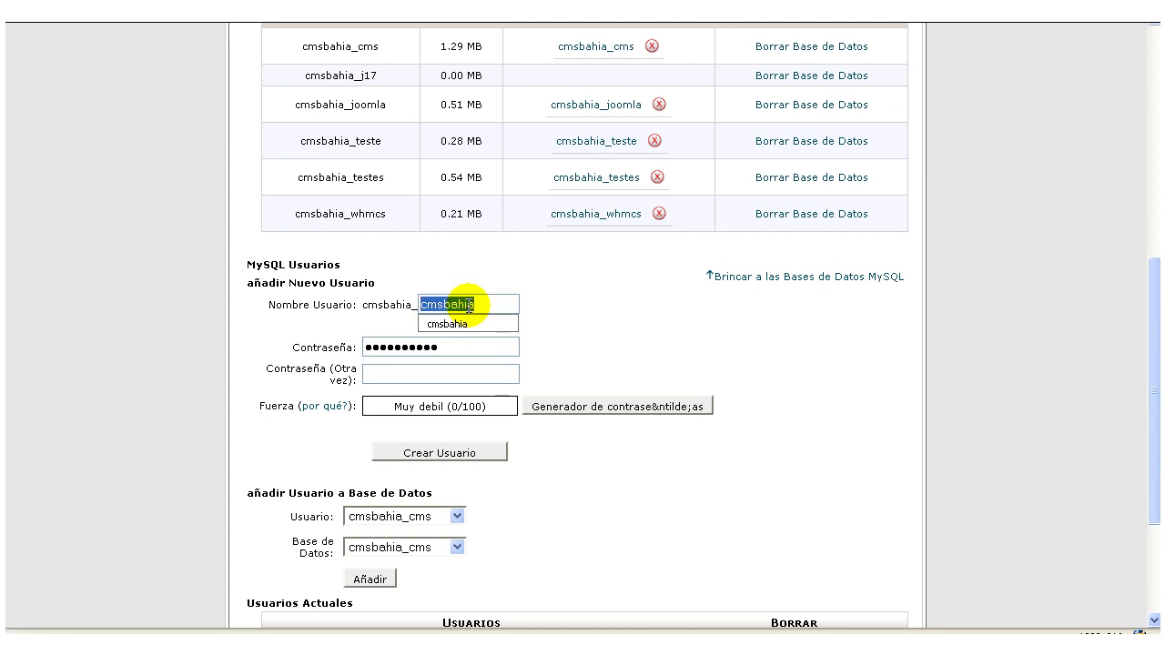
pyautogui.write('j17')
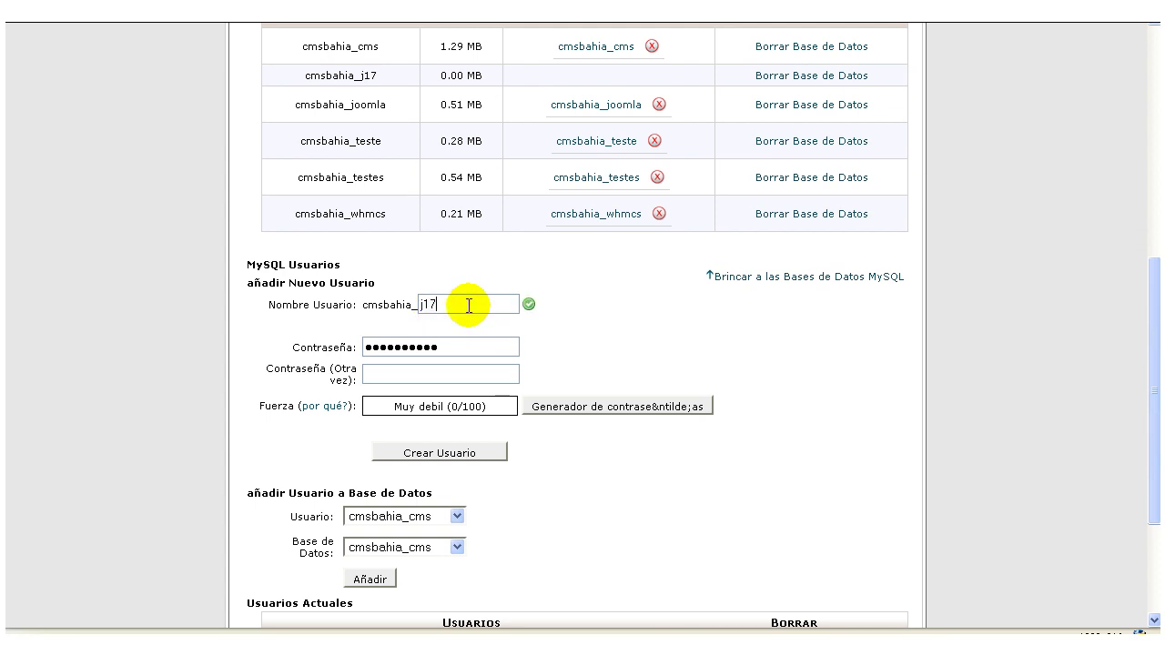
# Generate a numbers-only password, fill both password fields, and create the cmsbahia_j17 user.
pyautogui.doubleClick(499, 343)
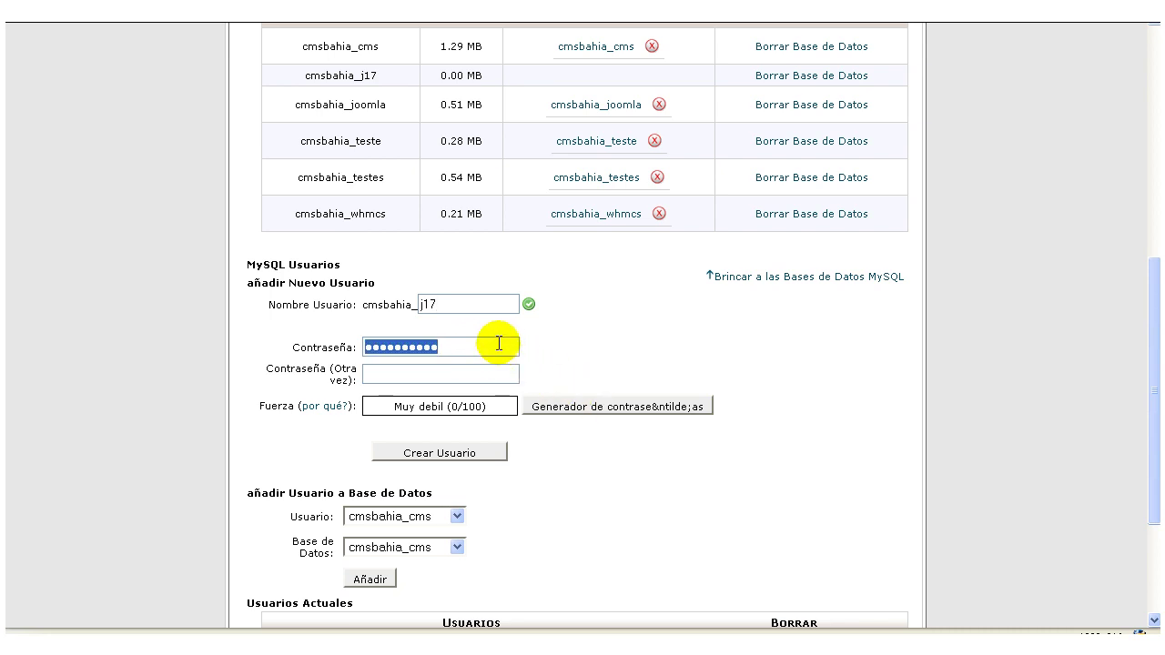
pyautogui.click(590, 407)
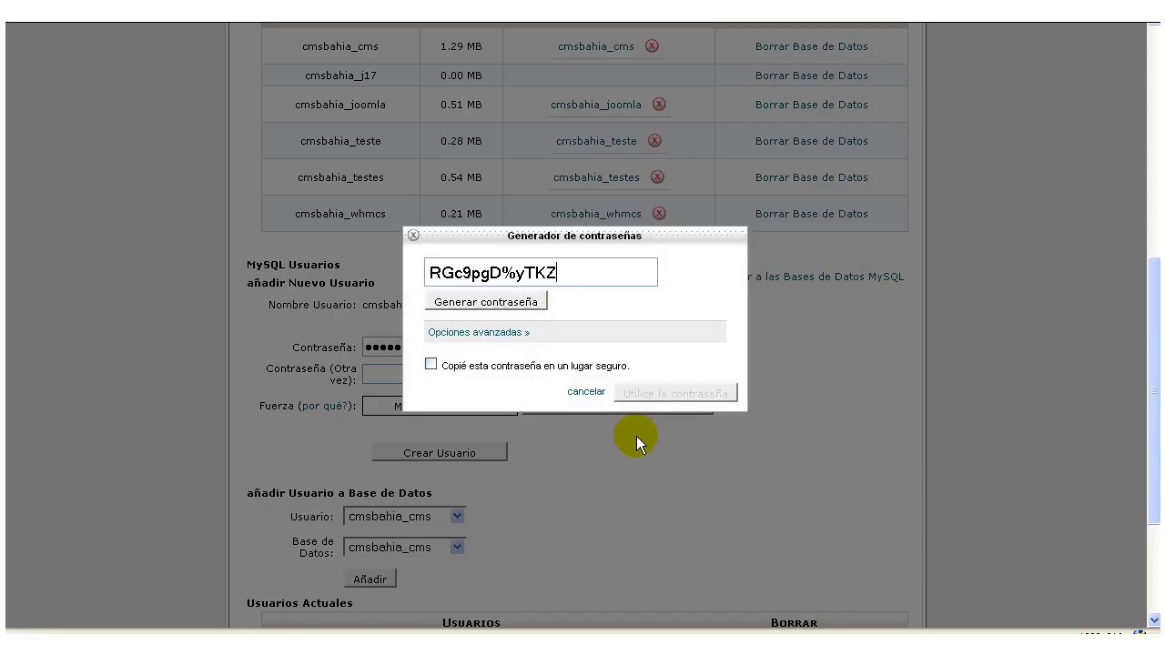
pyautogui.click(508, 334)
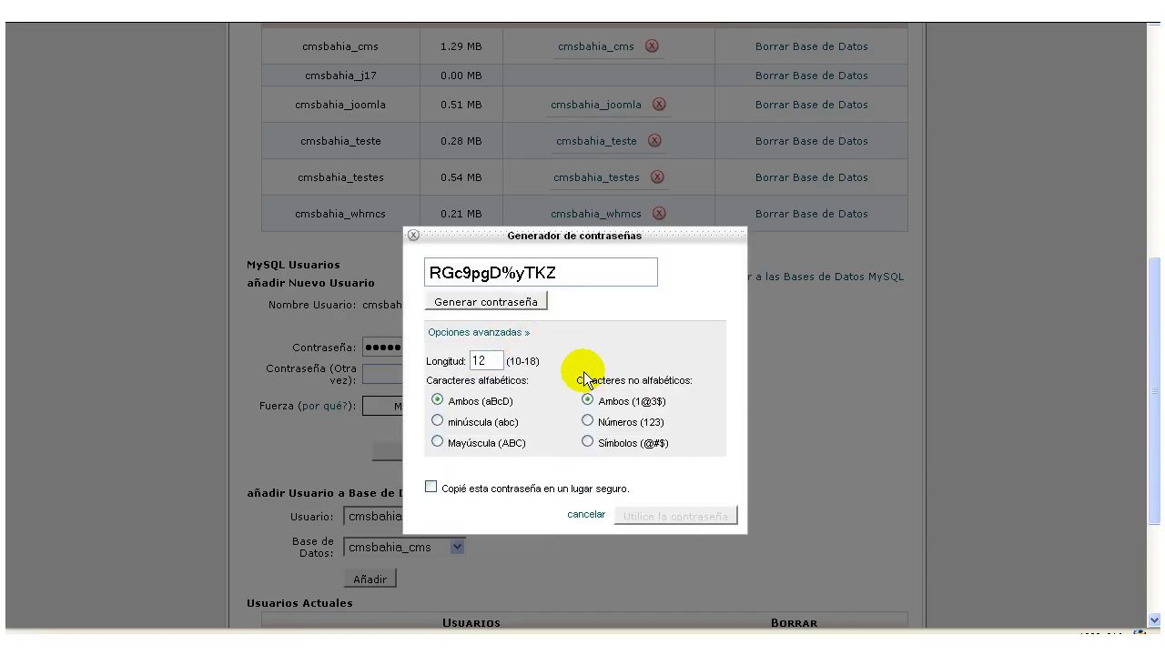
pyautogui.click(587, 421)
pyautogui.click(514, 301)
pyautogui.click(514, 301)
pyautogui.click(514, 301)
pyautogui.doubleClick(554, 270)
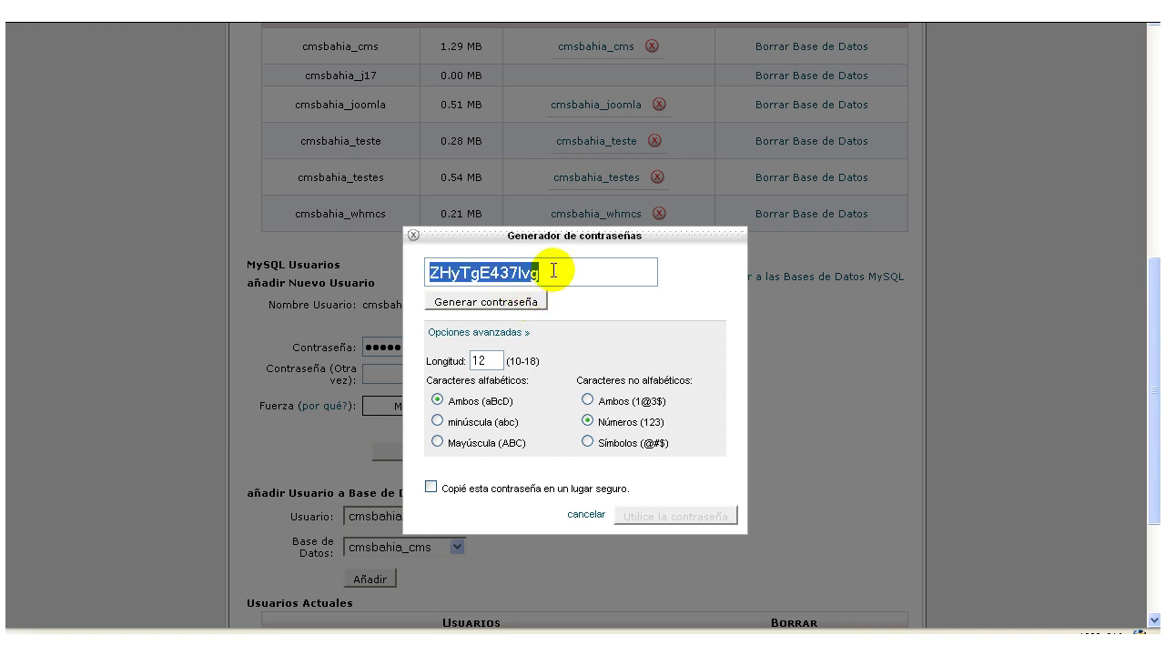
pyautogui.click(430, 487)
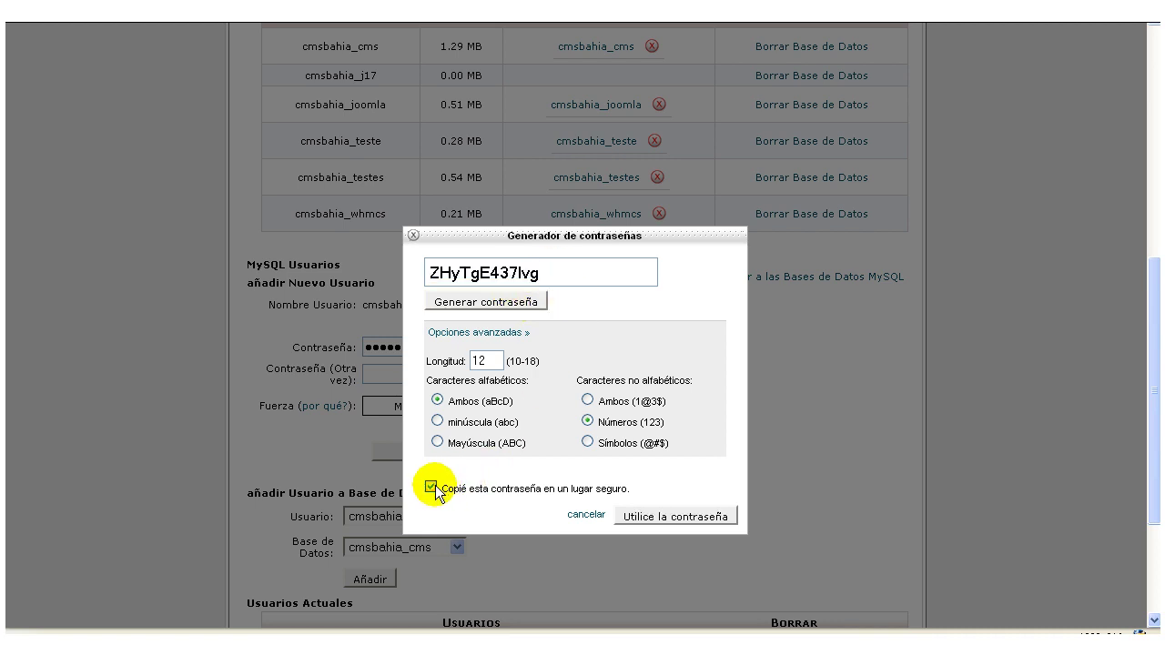
pyautogui.click(687, 517)
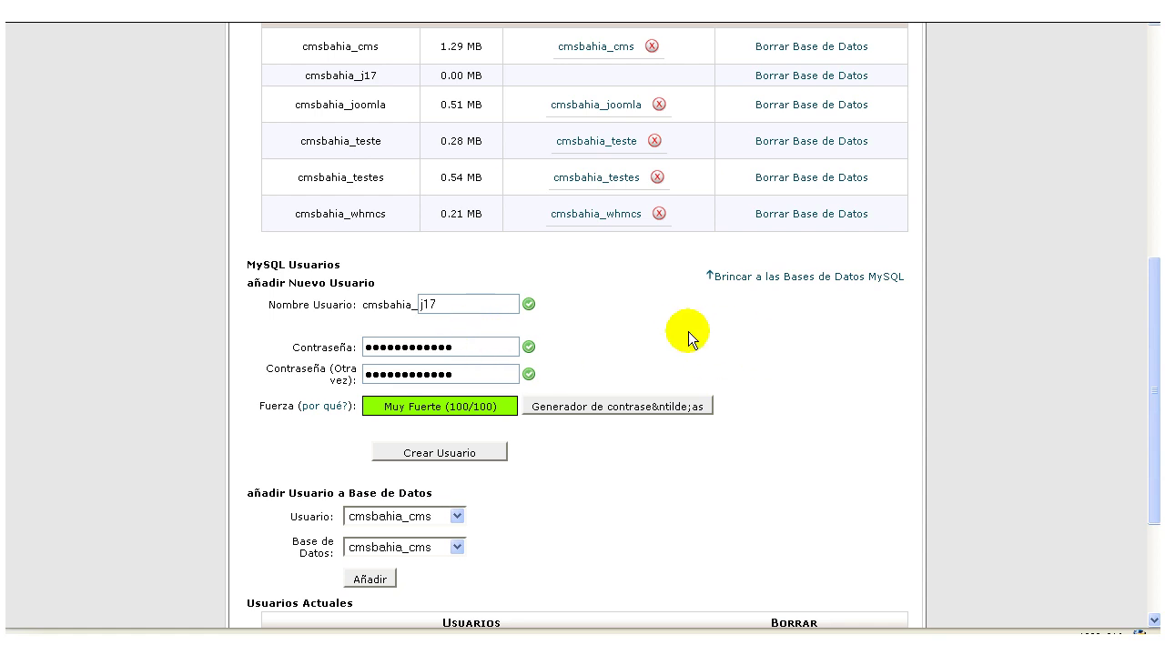
pyautogui.scroll(-2, 681, 316)
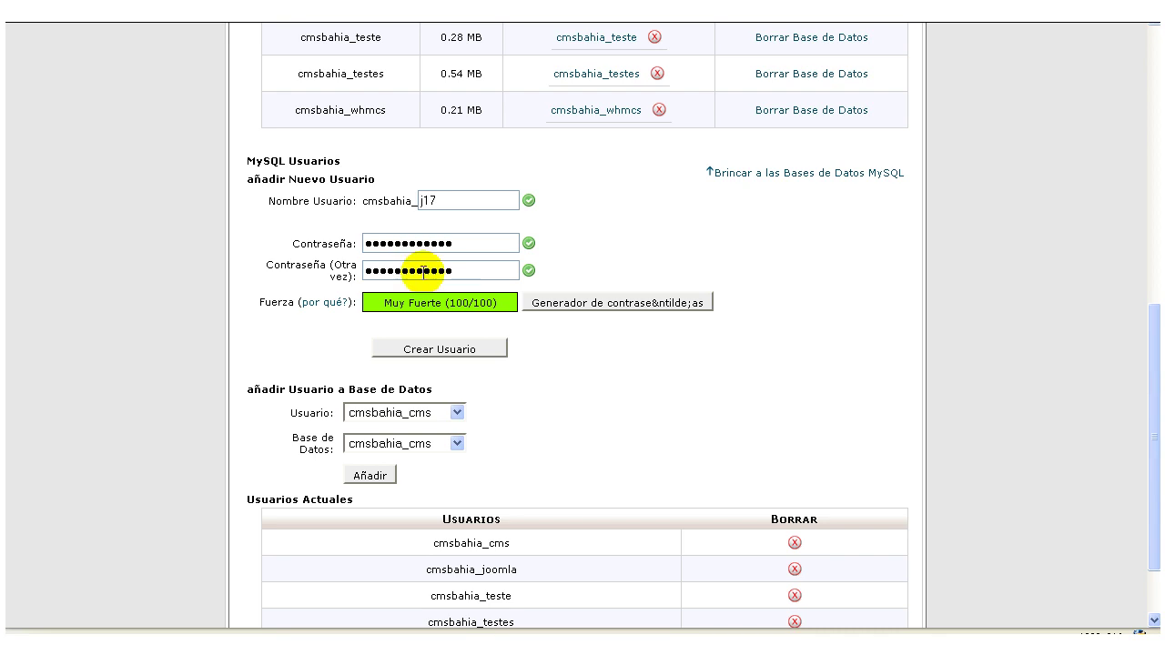
pyautogui.click(431, 353)
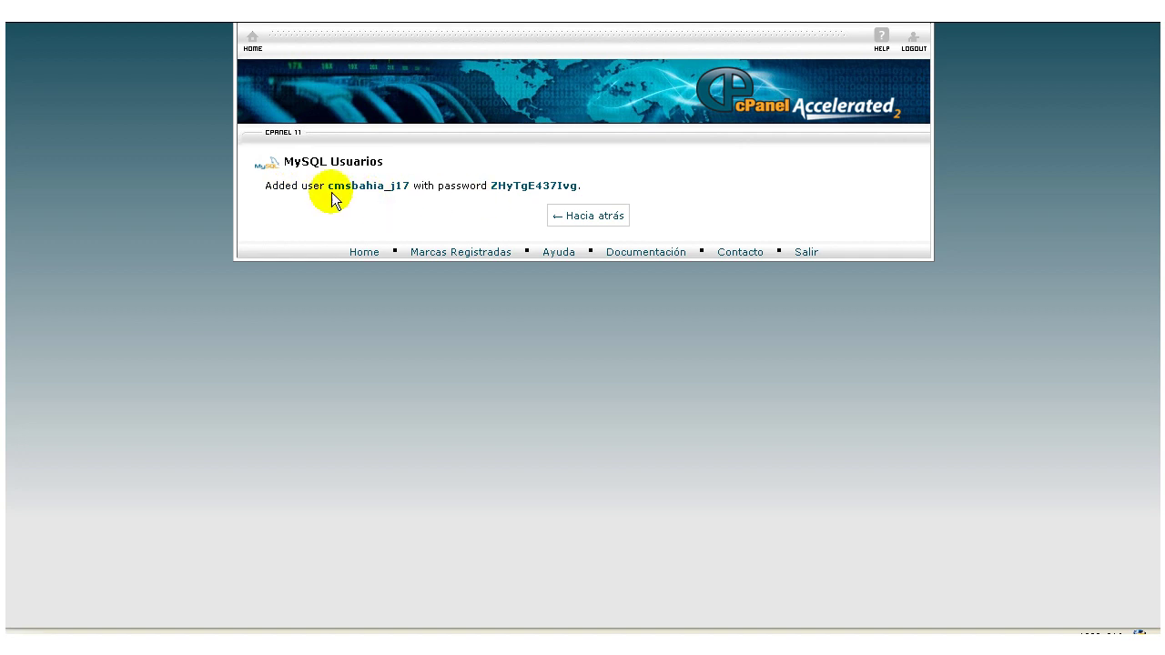
pyautogui.click(583, 219)
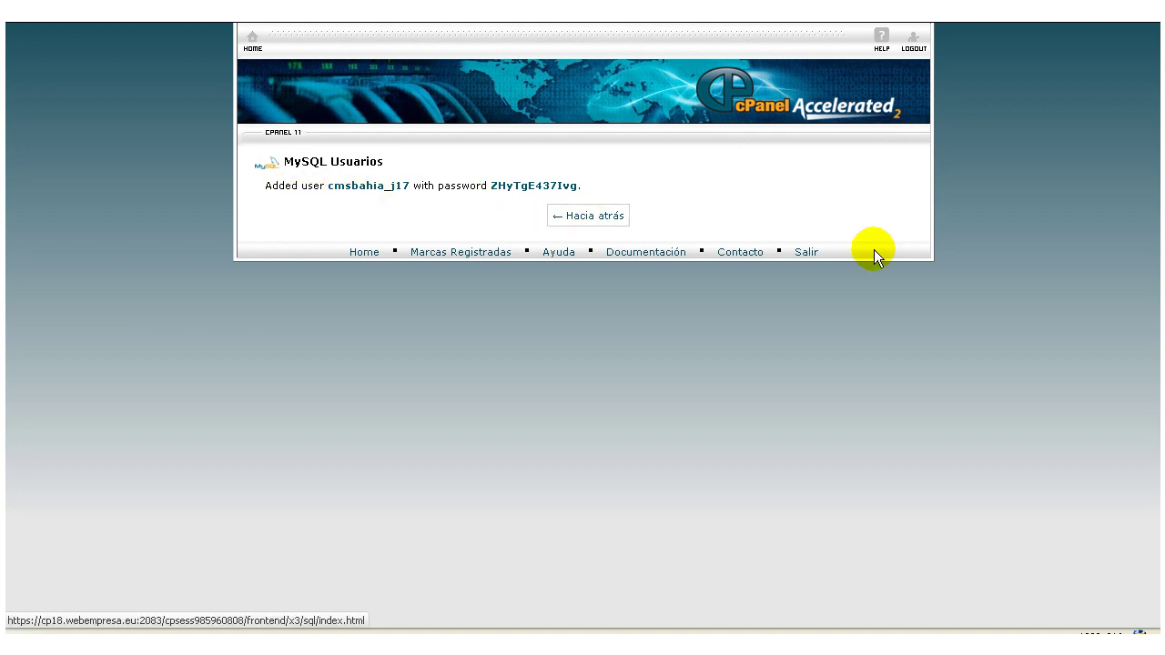
# Add user cmsbahia_j17 to database cmsbahia_j17 with all privileges granted.
pyautogui.scroll(-10, 972, 319)
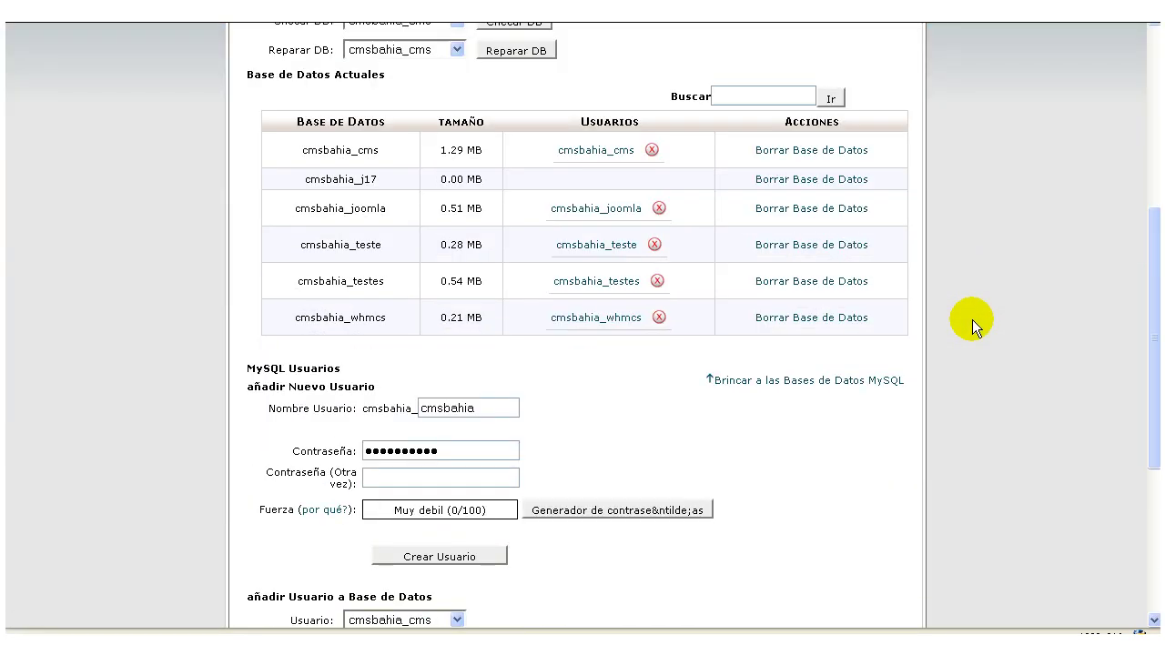
pyautogui.click(400, 516)
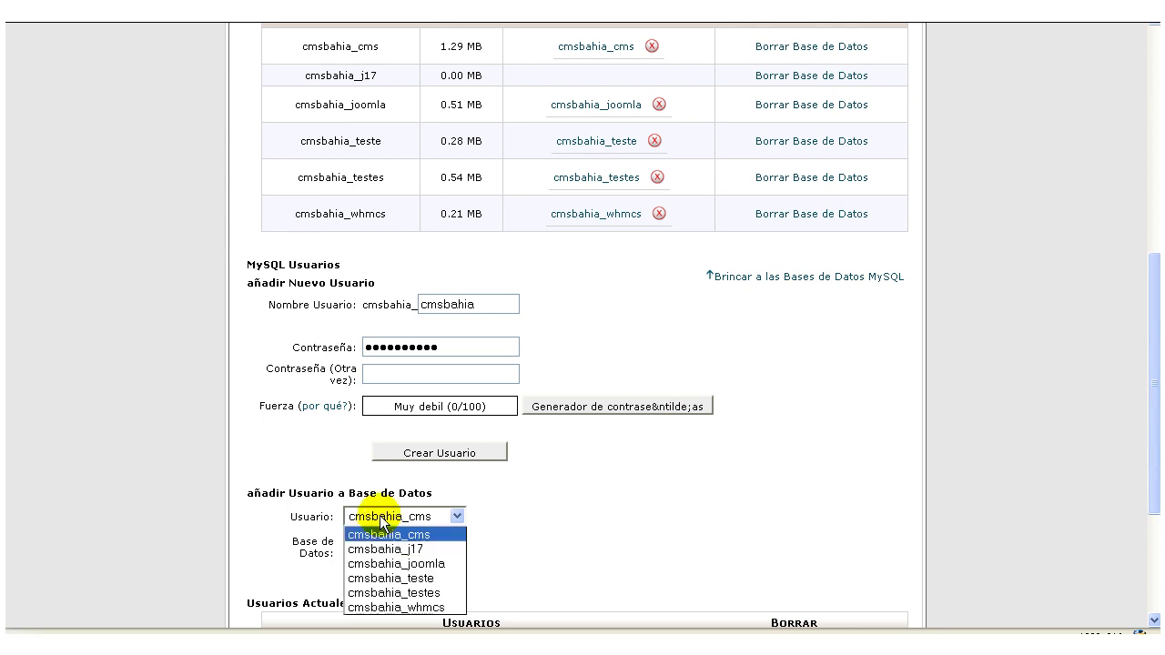
pyautogui.click(410, 547)
pyautogui.click(411, 549)
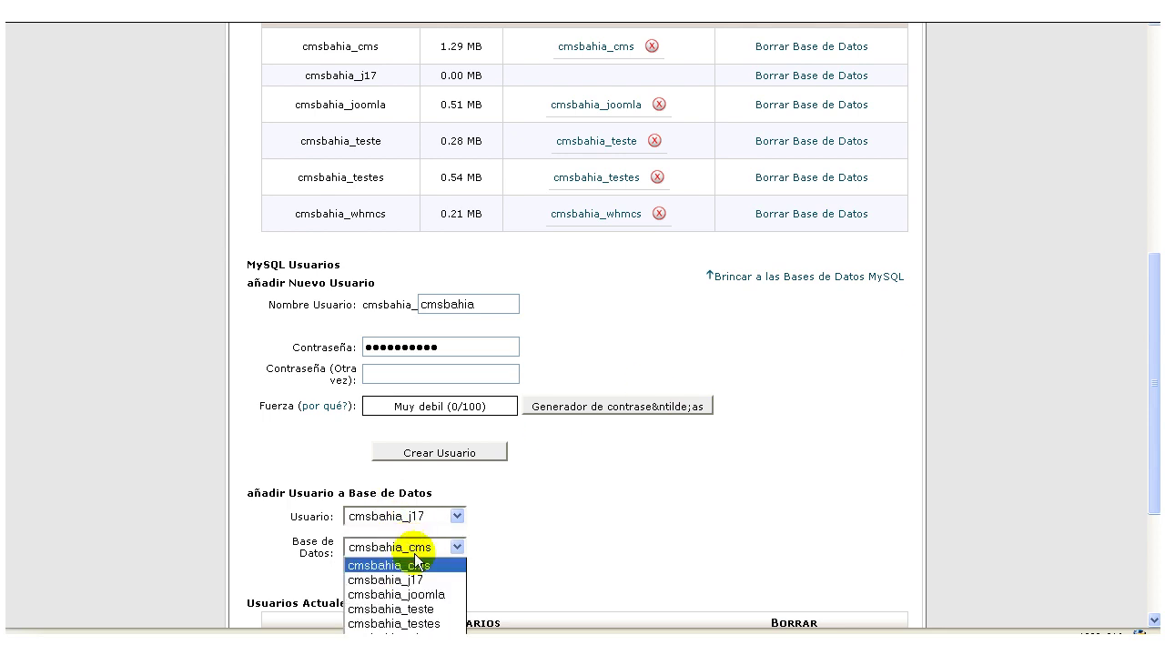
pyautogui.click(416, 571)
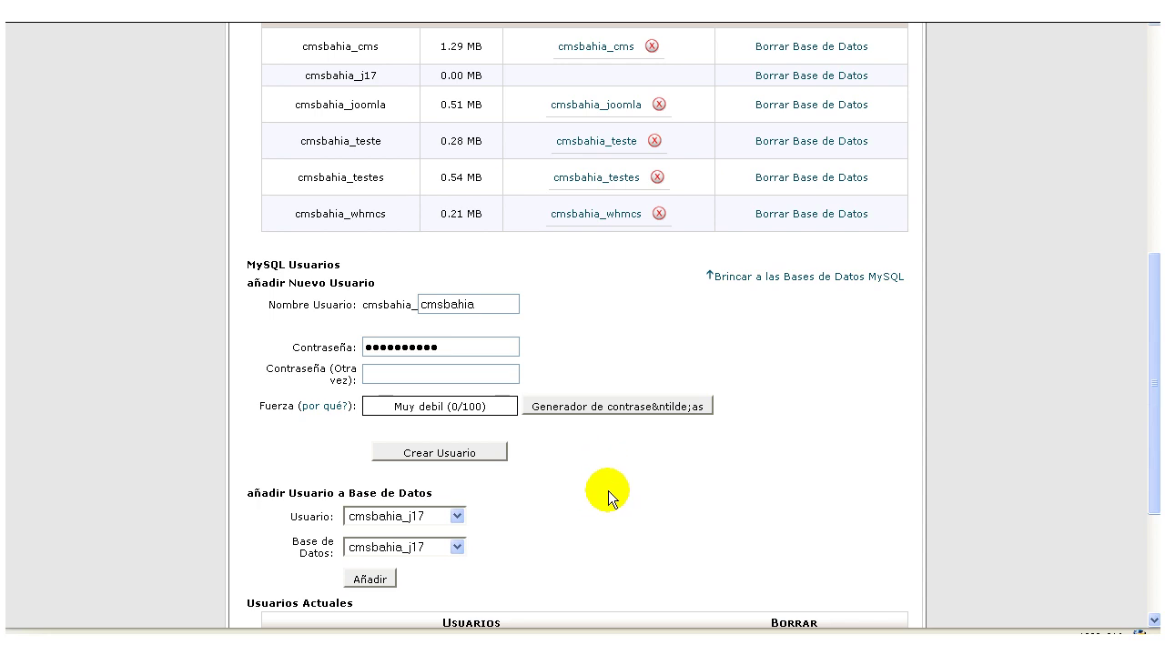
pyautogui.scroll(3, 608, 491)
pyautogui.scroll(-3, 608, 490)
pyautogui.scroll(-2, 608, 491)
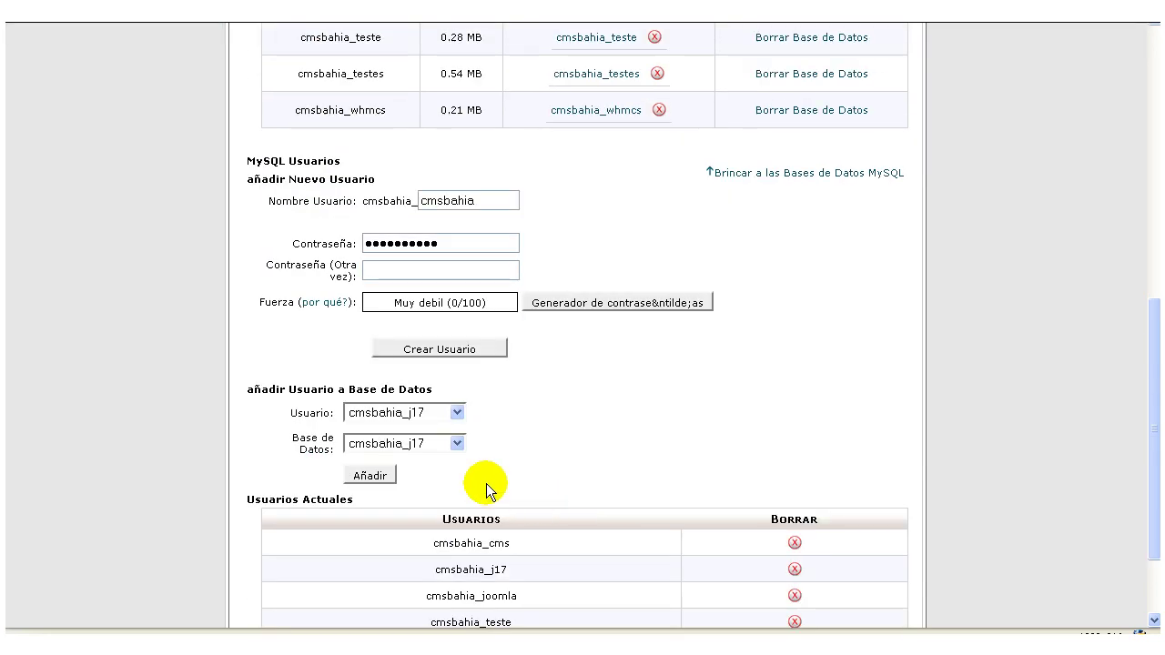
pyautogui.click(369, 476)
pyautogui.click(416, 263)
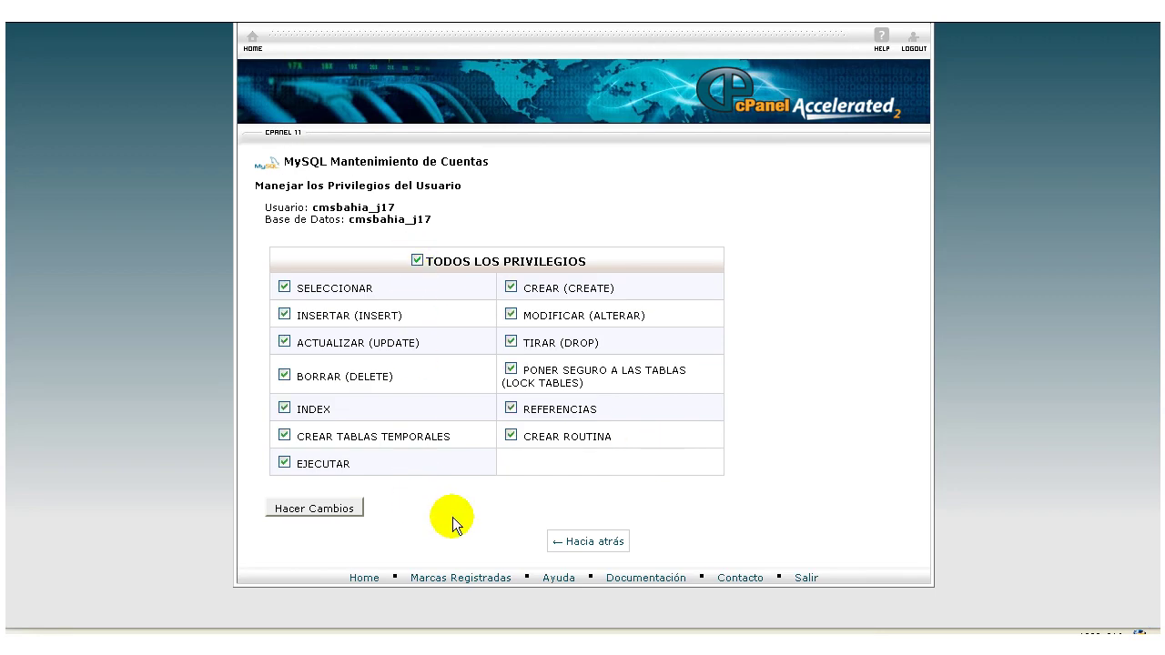
pyautogui.click(312, 508)
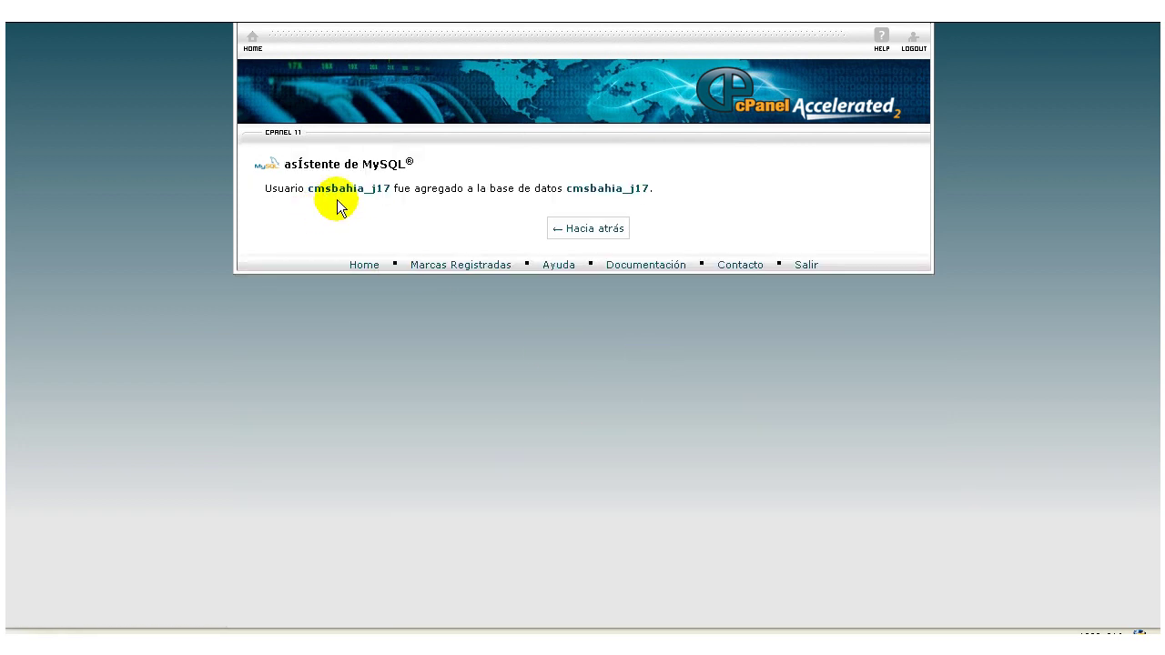
pyautogui.click(590, 229)
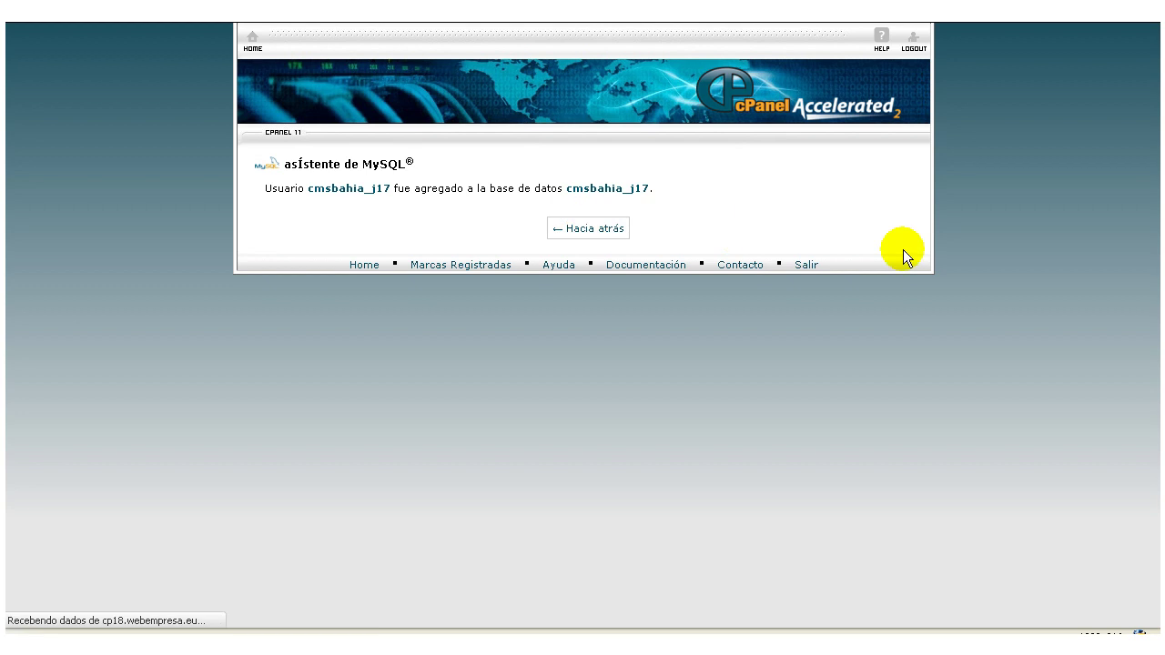
# Review the databases list and open the j17 user's privilege settings.
pyautogui.scroll(-5, 902, 304)
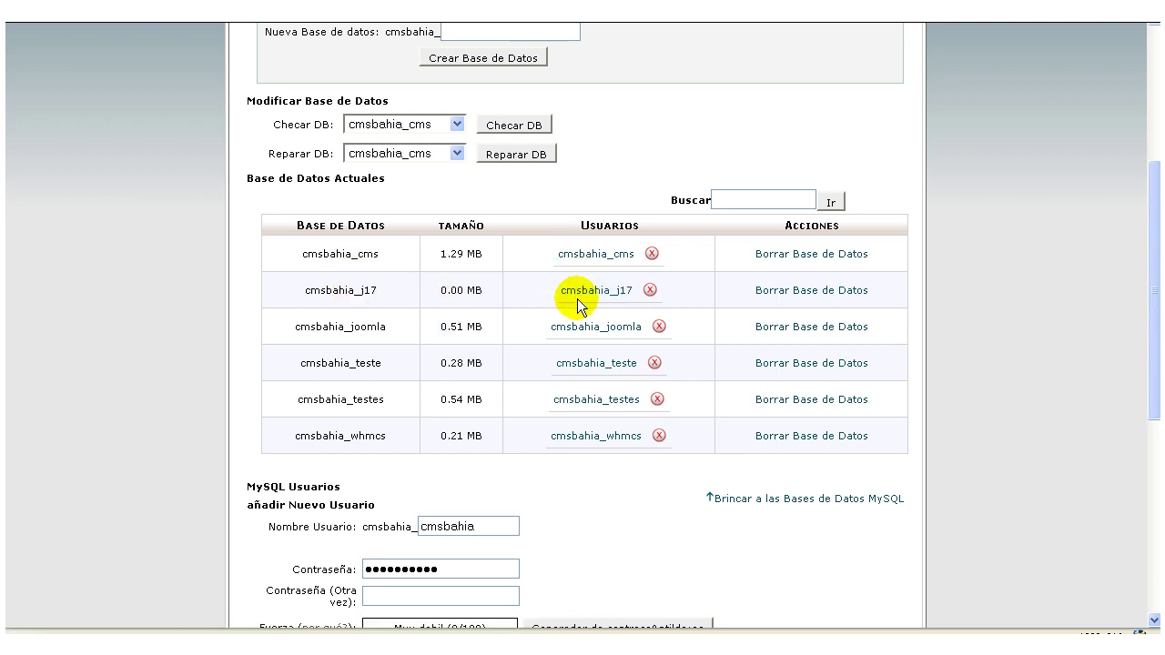
pyautogui.click(592, 292)
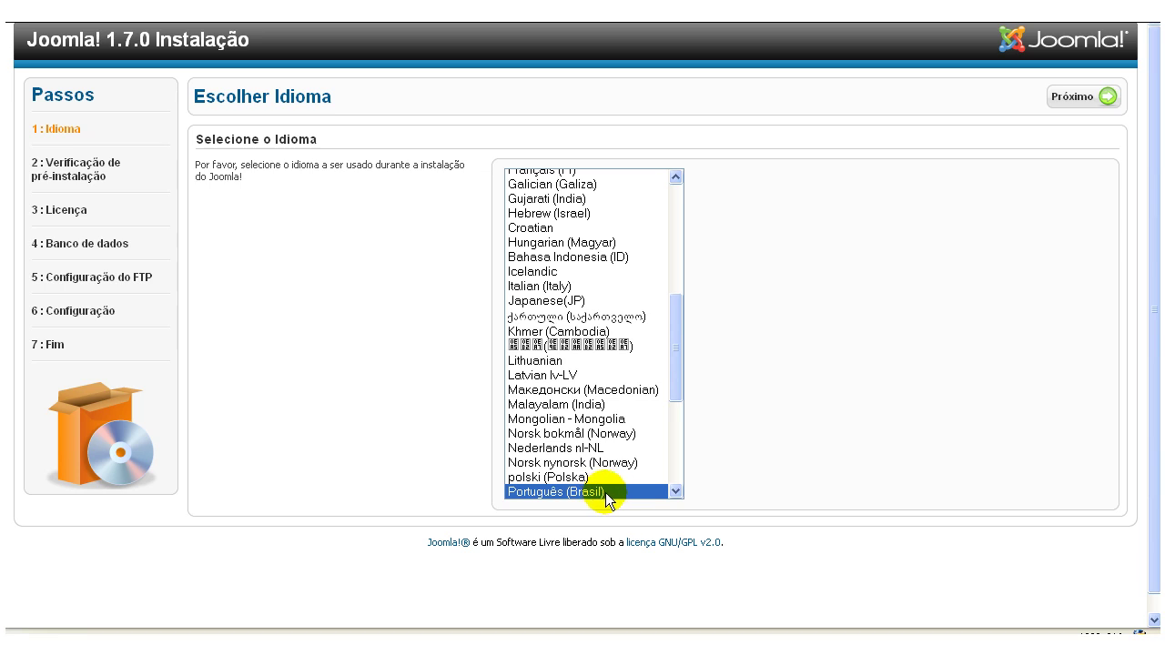
# Advance past the language page and the all-Sim pre-installation check to the GNU GPL licence text.
pyautogui.moveTo(678, 384); pyautogui.dragTo(679, 400)
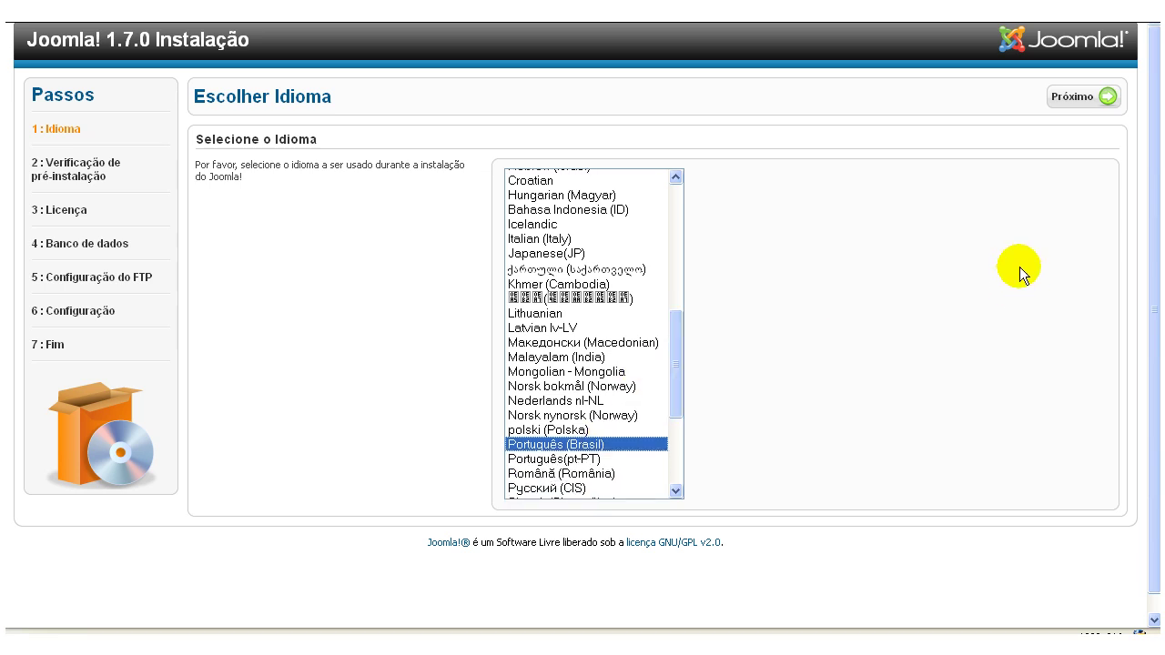
pyautogui.click(1079, 96)
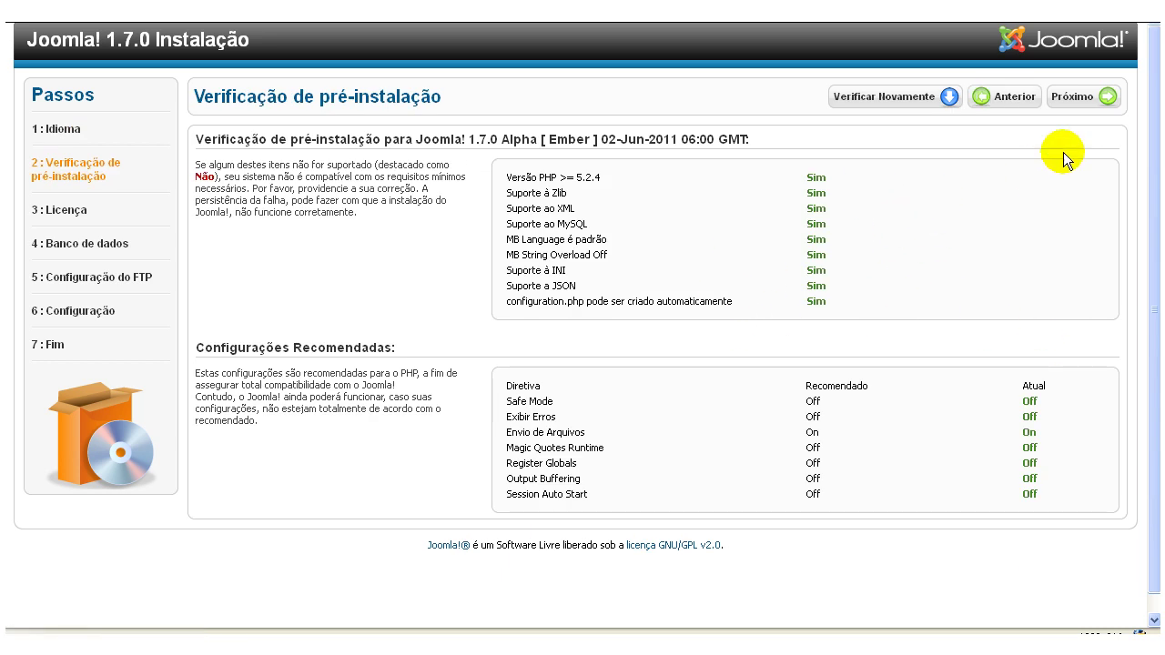
pyautogui.click(1076, 98)
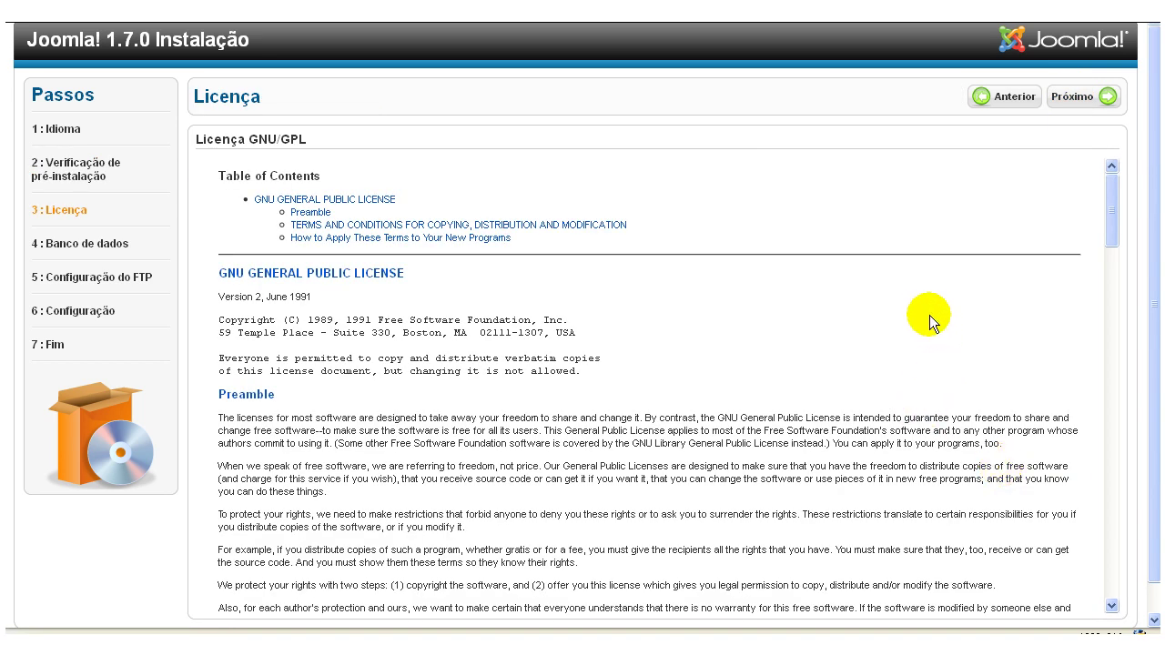
pyautogui.scroll(-6, 915, 346)
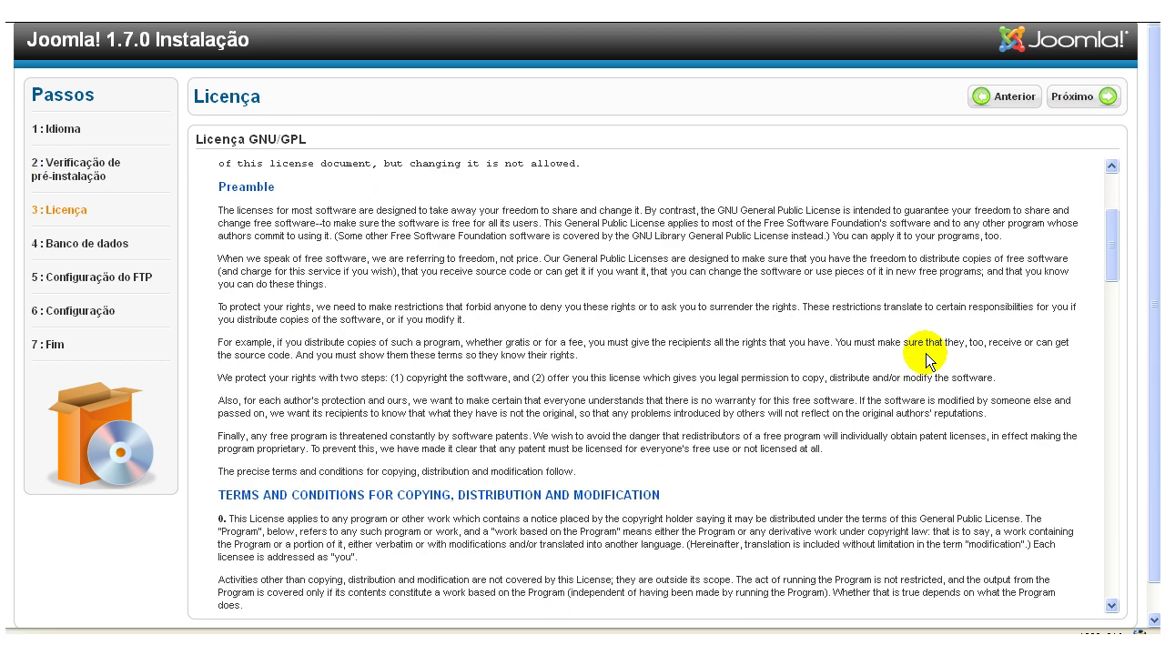
pyautogui.scroll(-20, 927, 355)
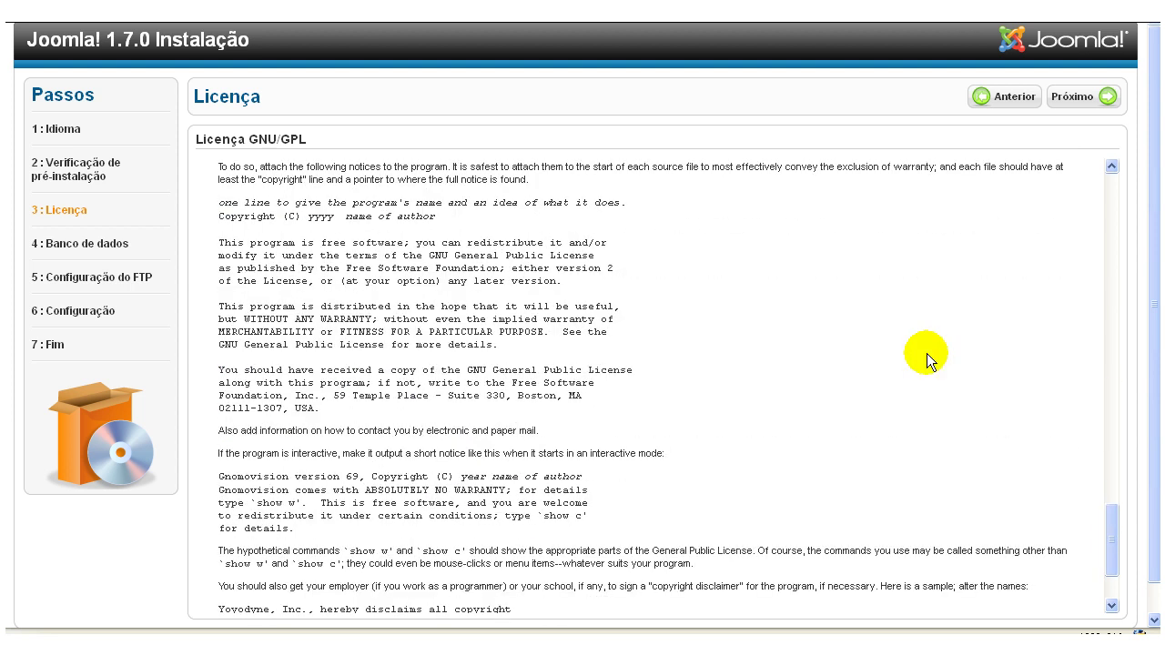
pyautogui.scroll(20, 927, 353)
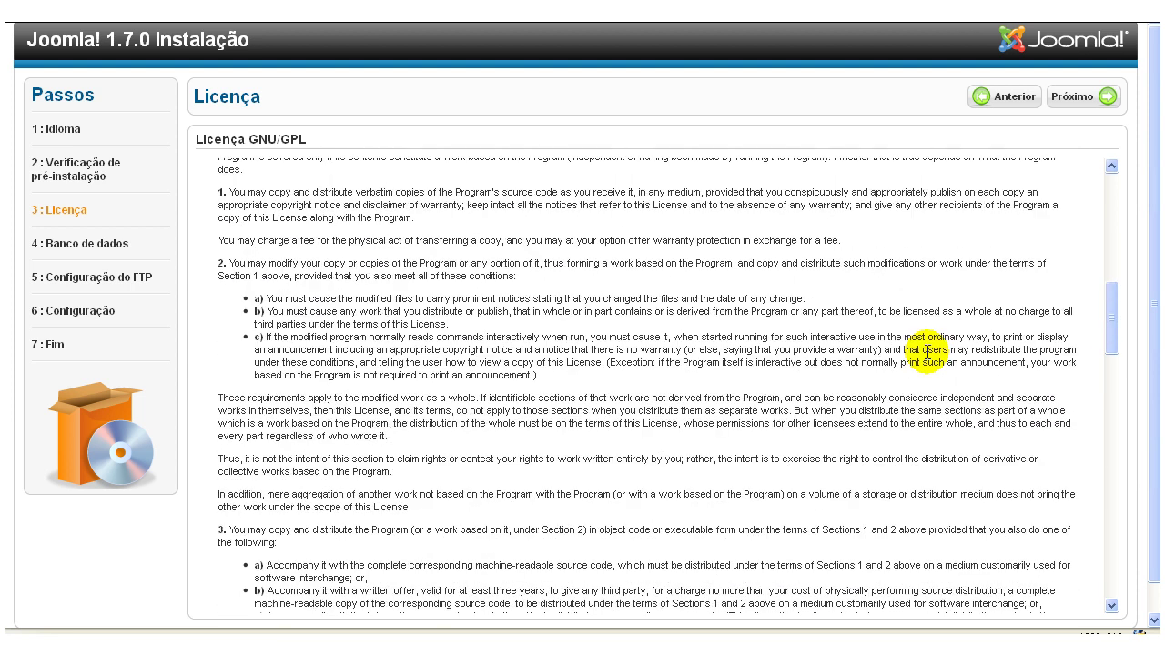
pyautogui.scroll(4, 927, 353)
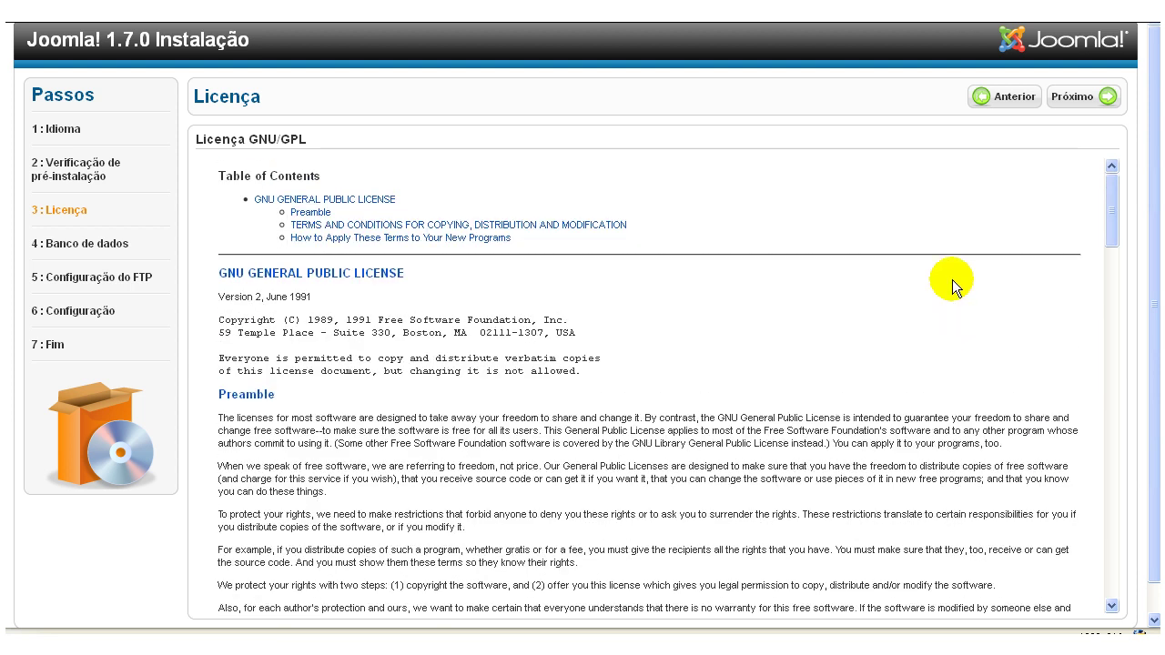
# Configure a MySQL connection on localhost to cmsbahia_j17 with its user, password and jos_ prefix.
pyautogui.click(1072, 97)
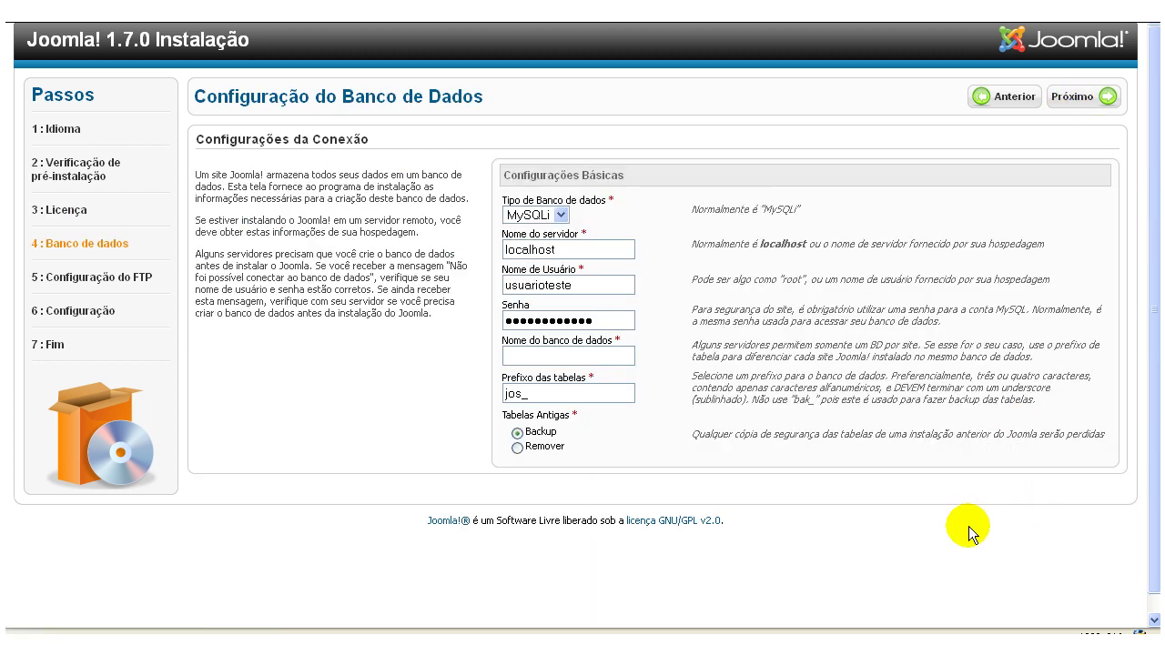
pyautogui.click(559, 216)
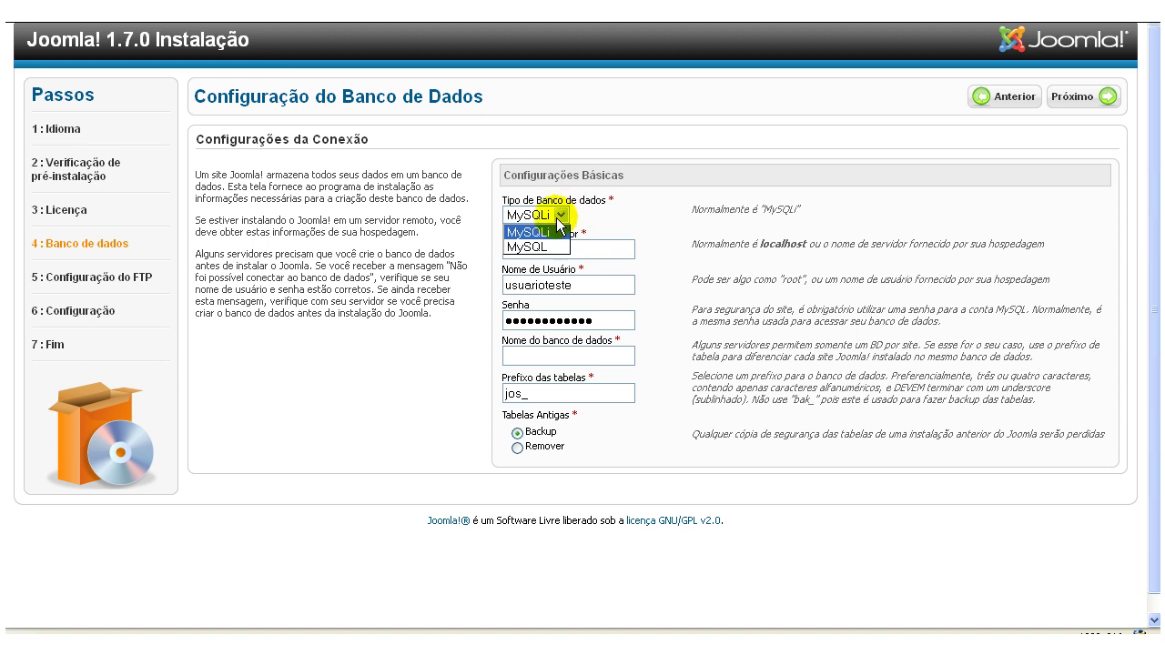
pyautogui.click(547, 245)
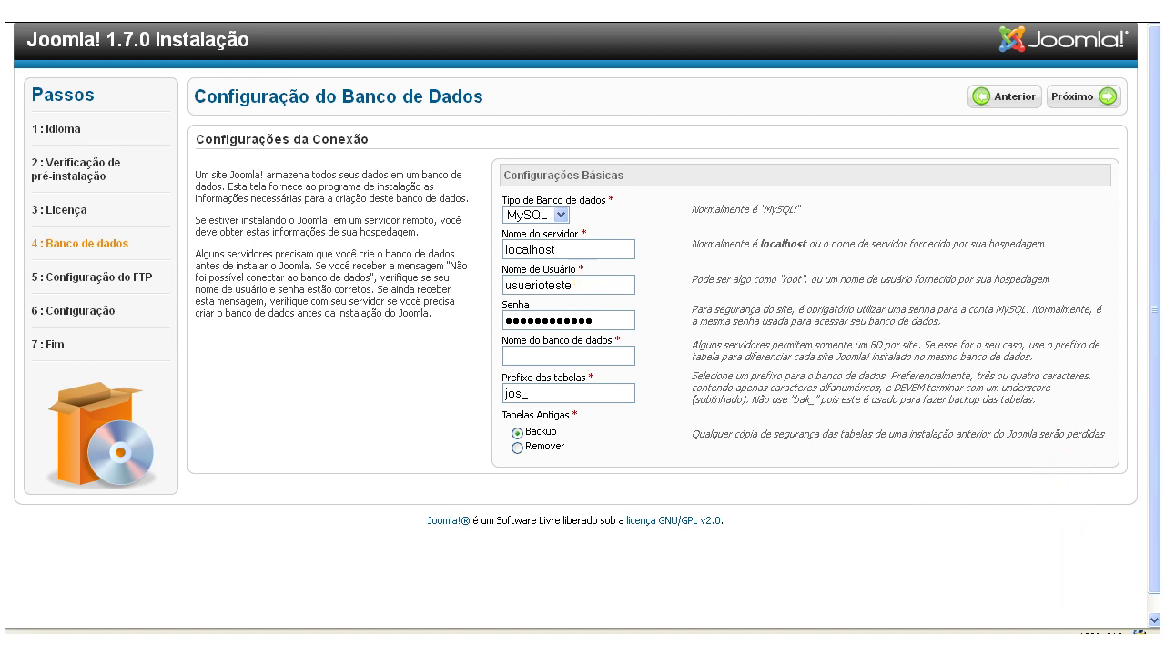
pyautogui.write('cmsbahia_j17')
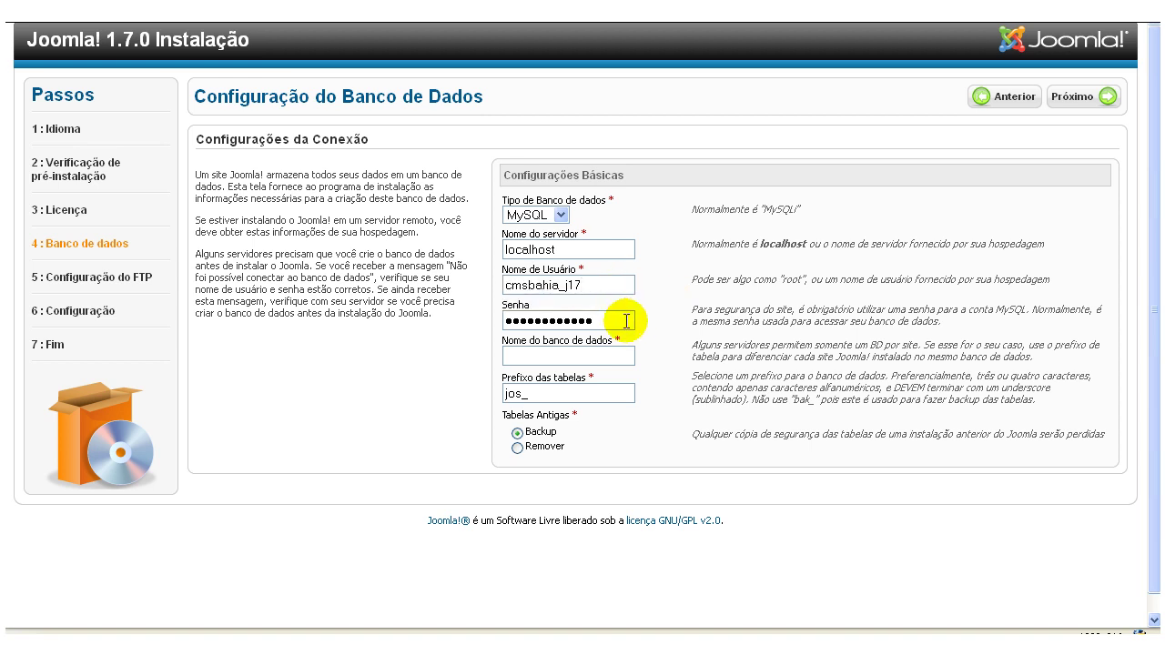
pyautogui.write('cmsbahia_j17')
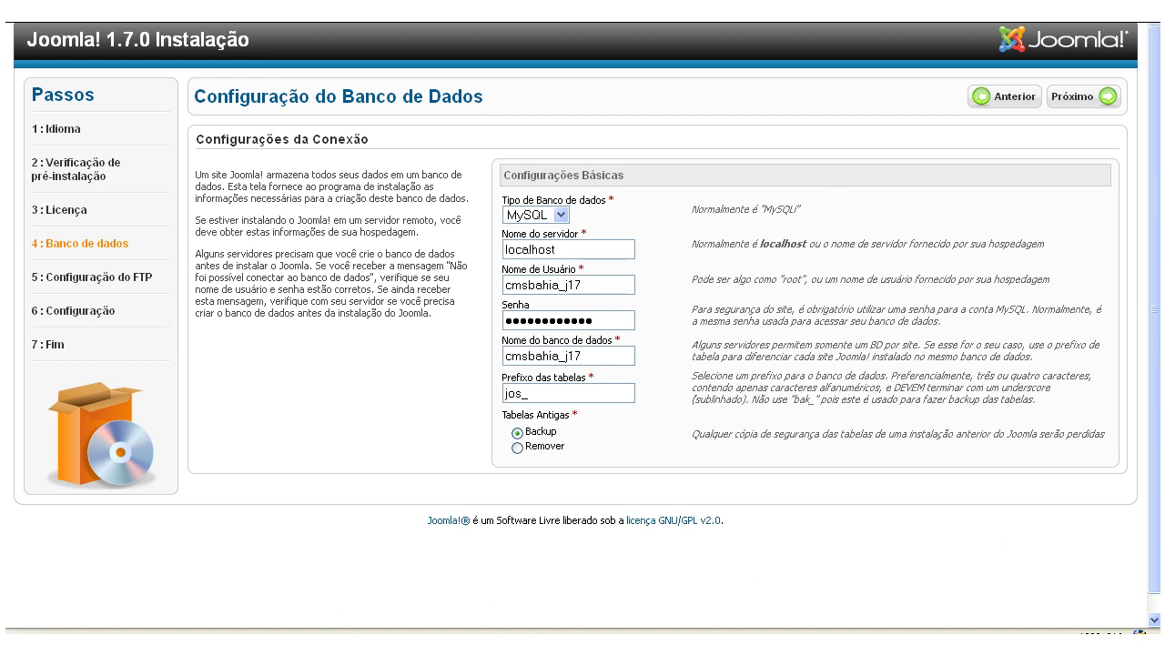
pyautogui.doubleClick(587, 319)
pyautogui.press('BackSpace')
pyautogui.hotkey('ctrl', 'v')
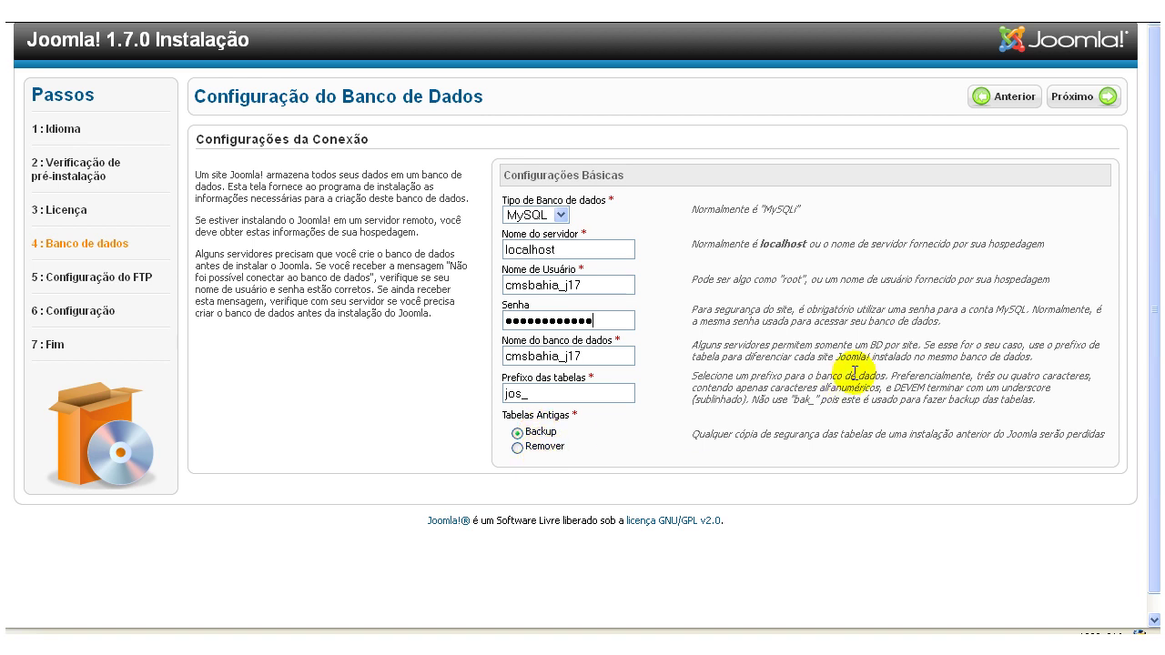
pyautogui.click(1078, 98)
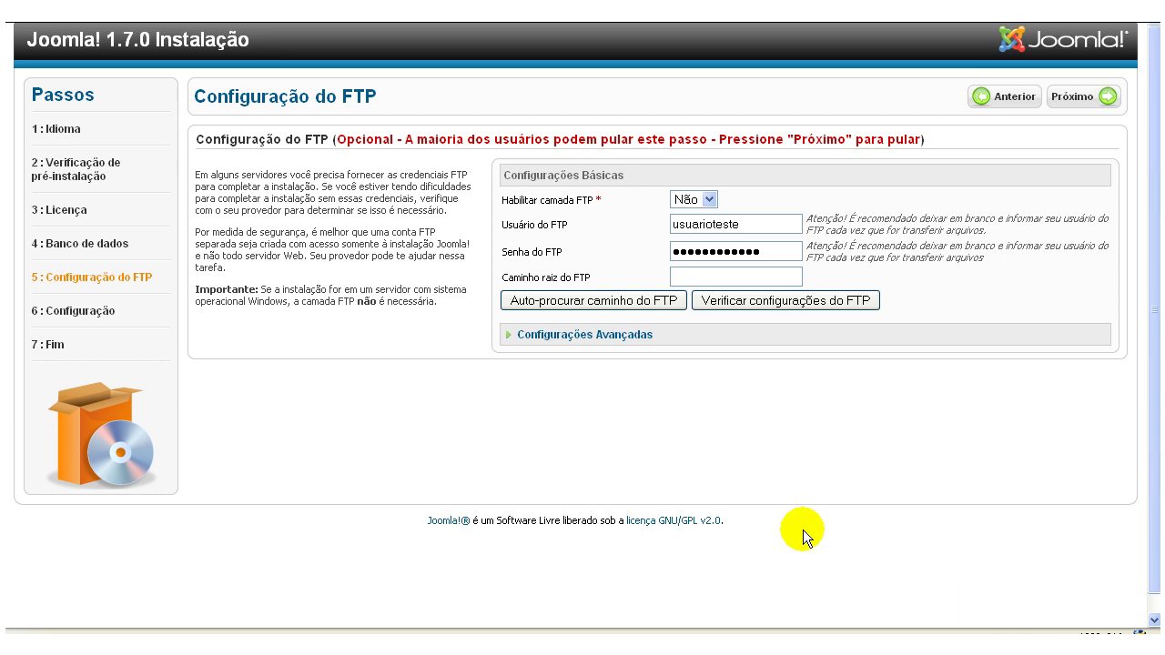
# Expand the advanced FTP settings, leave the FTP layer disabled, and skip to main configuration.
pyautogui.click(582, 337)
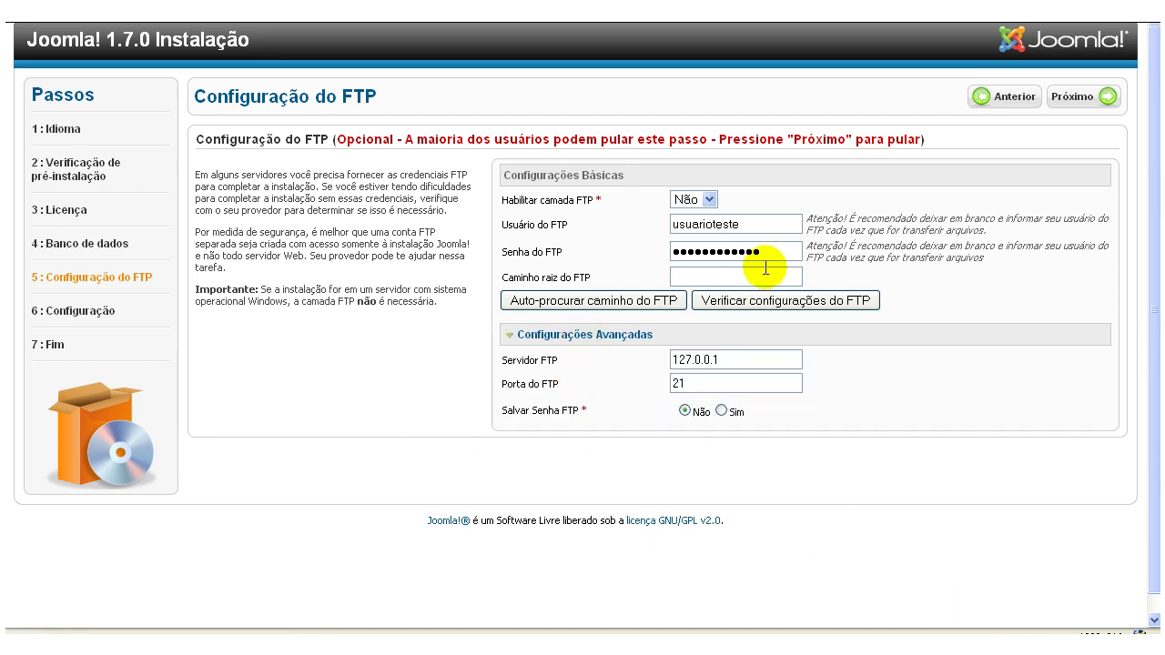
pyautogui.doubleClick(759, 224)
pyautogui.press('Down')
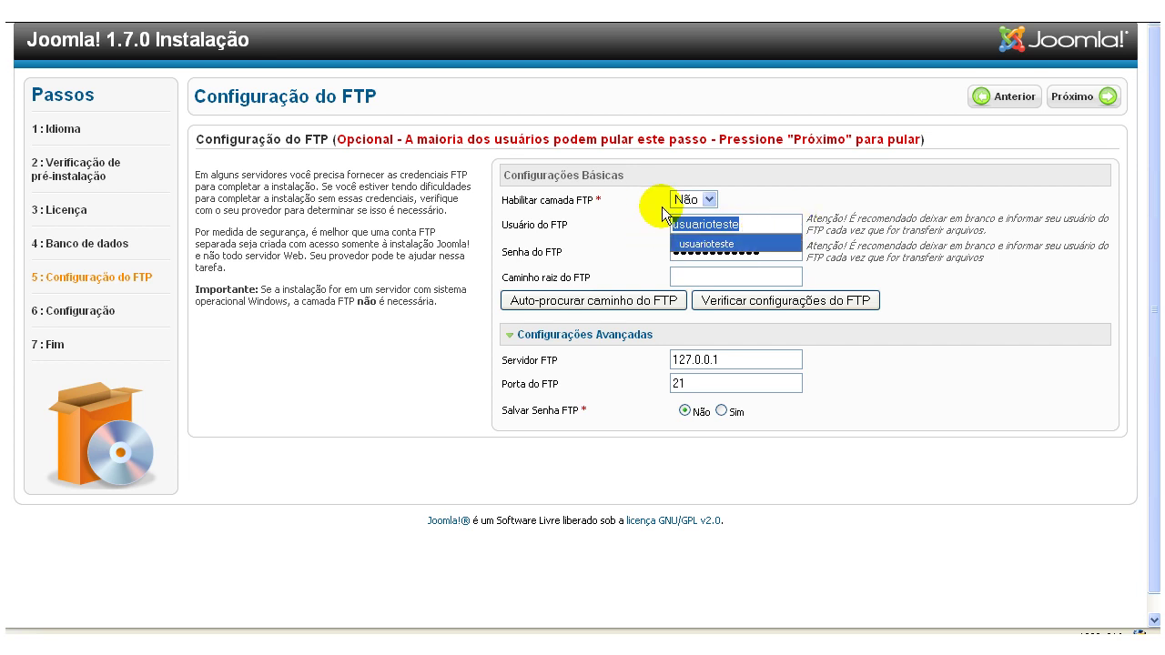
pyautogui.press('Return')
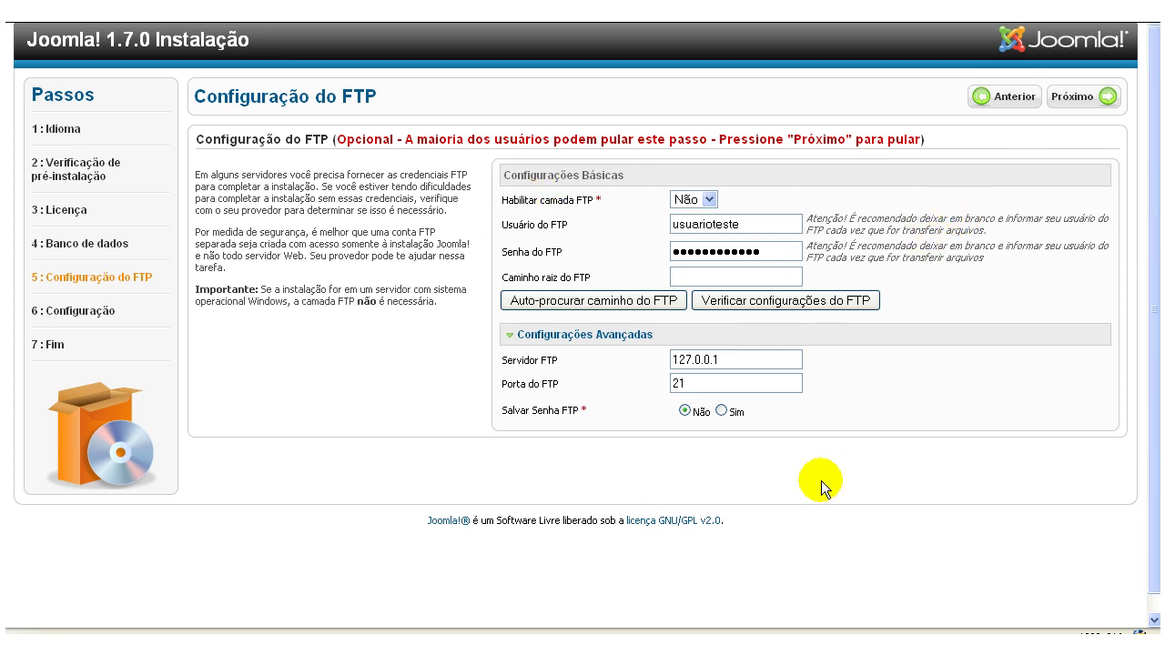
pyautogui.click(1080, 102)
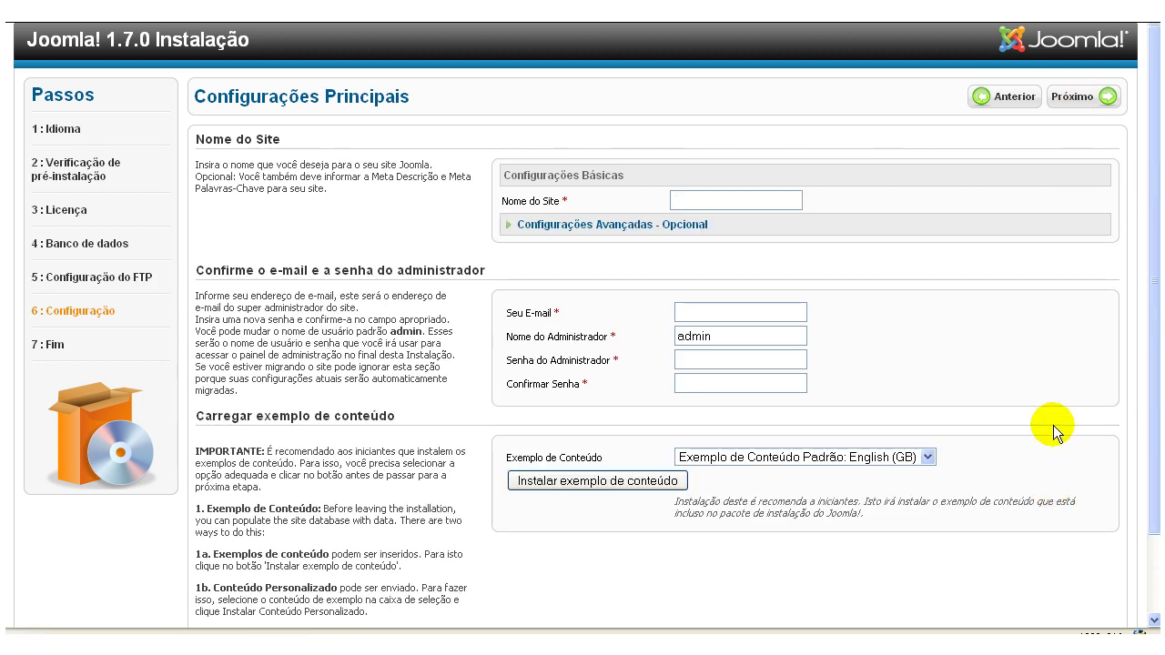
# Name the site 'Joomla! 1.7 Alpha' and enter the administrator's e-mail address.
pyautogui.write('Joomla! 1.7 Alpha')
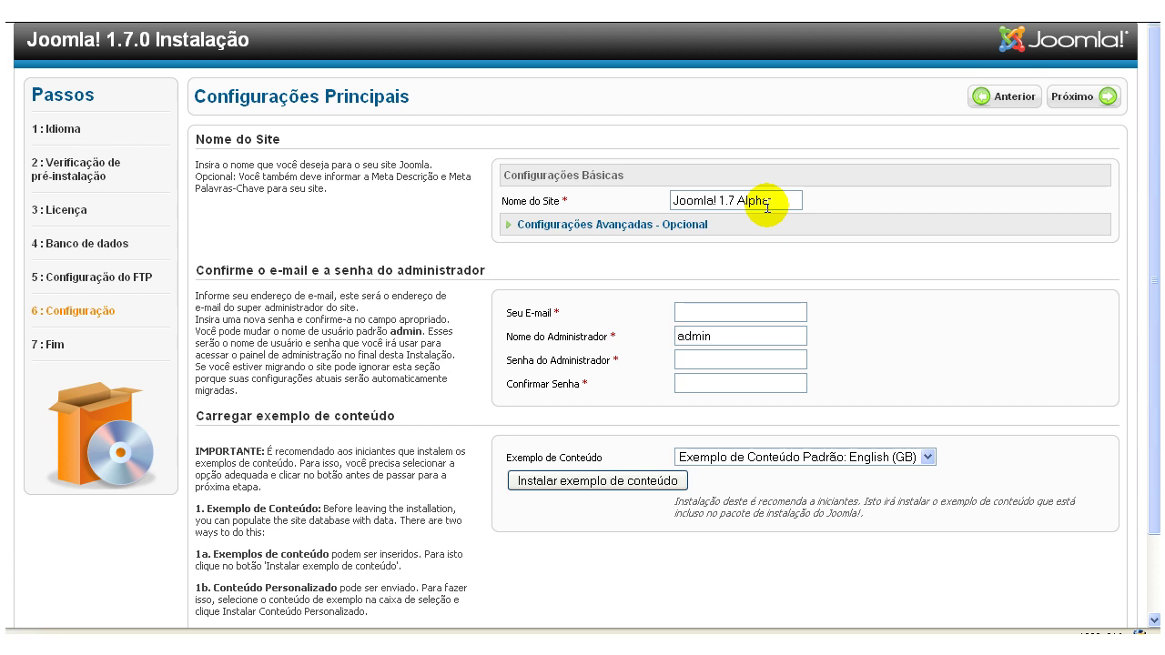
pyautogui.click(692, 312)
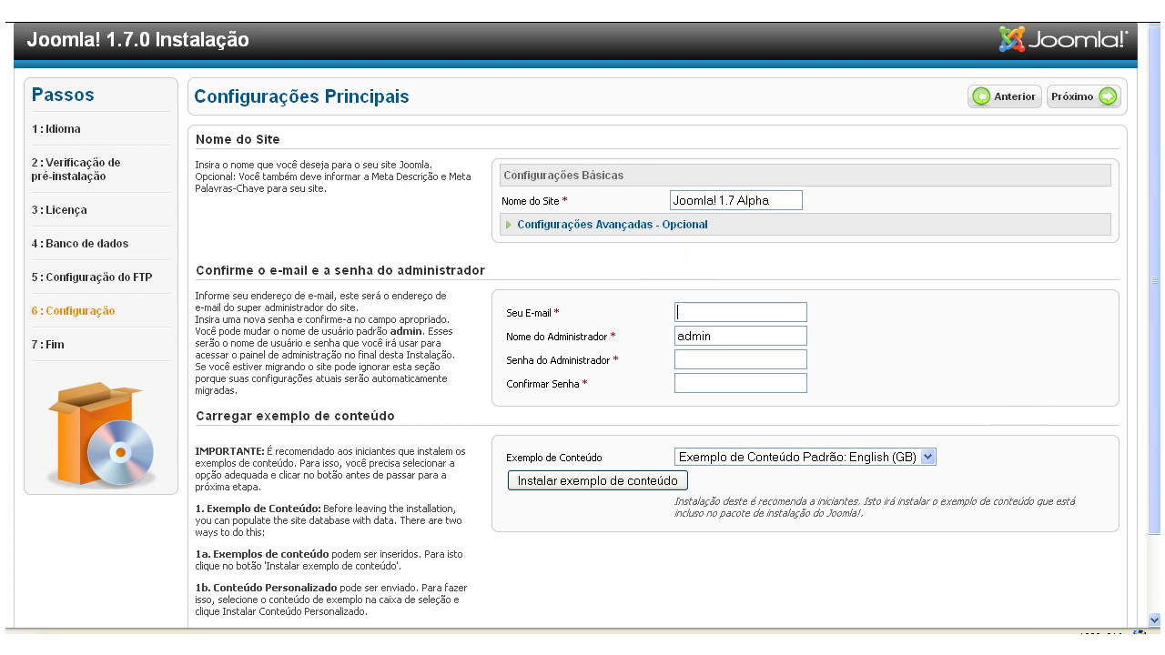
pyautogui.click(866, 286)
pyautogui.click(796, 311)
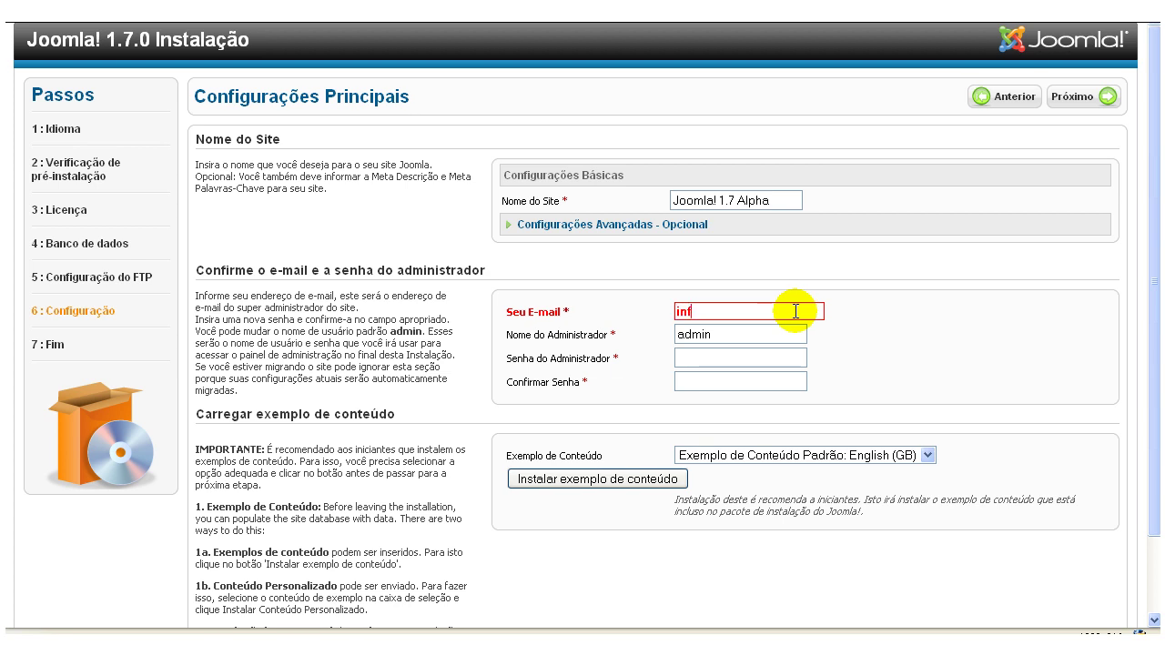
# Keep 'admin' as the administrator username and paste the same password into both password fields.
pyautogui.click(771, 333)
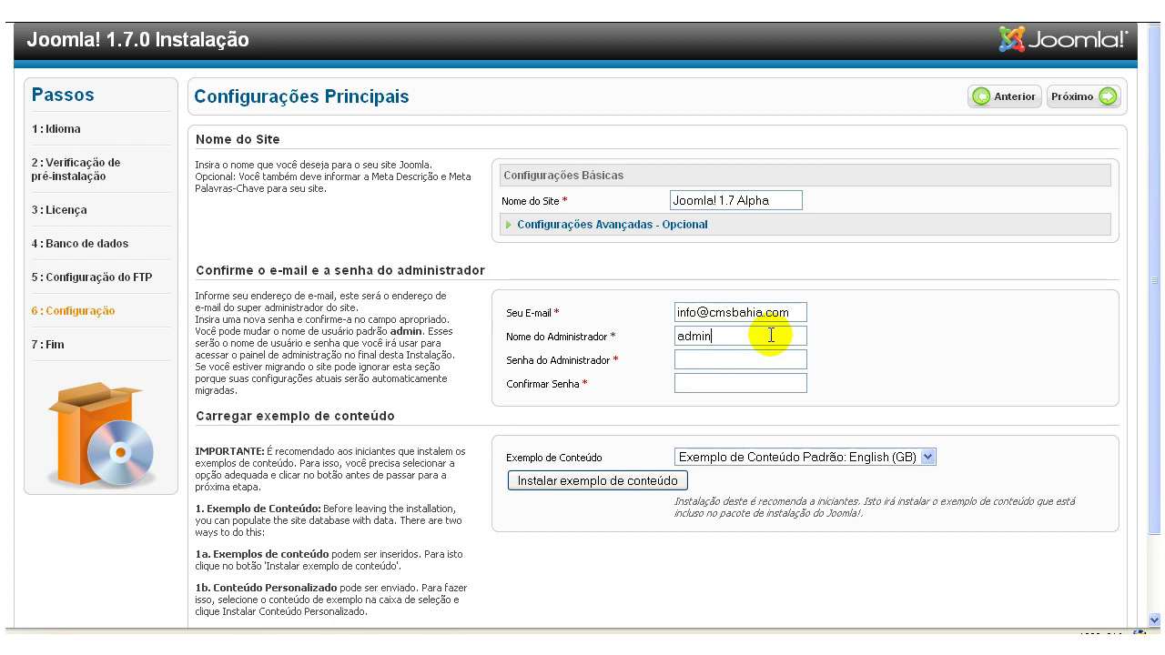
pyautogui.doubleClick(770, 335)
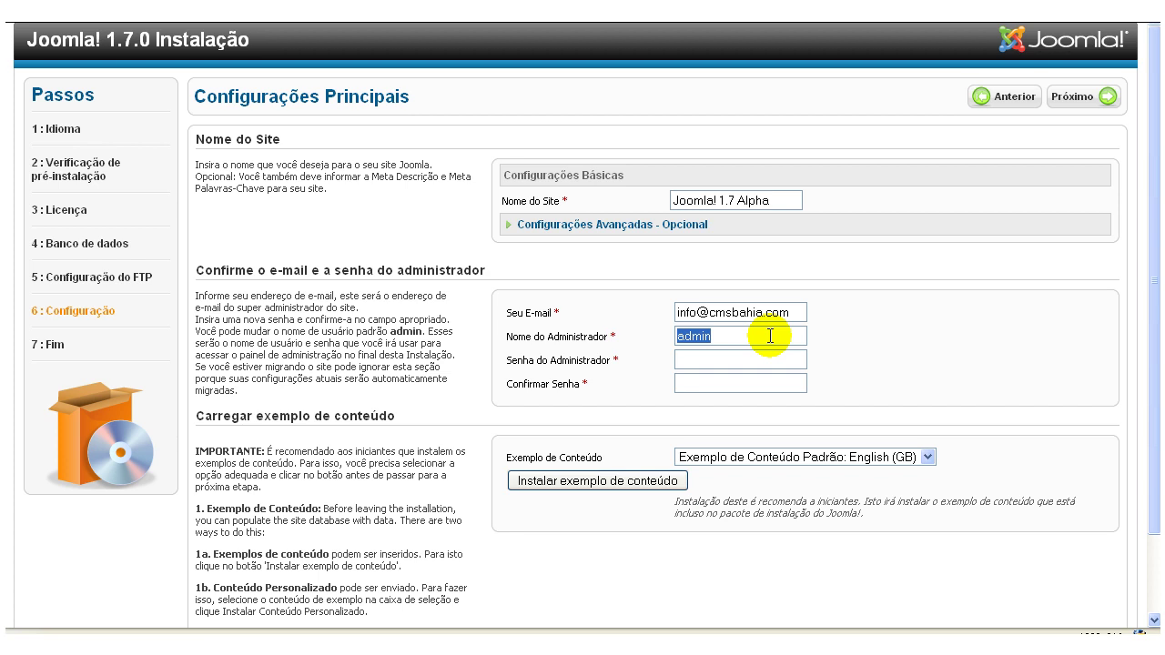
pyautogui.click(1058, 479)
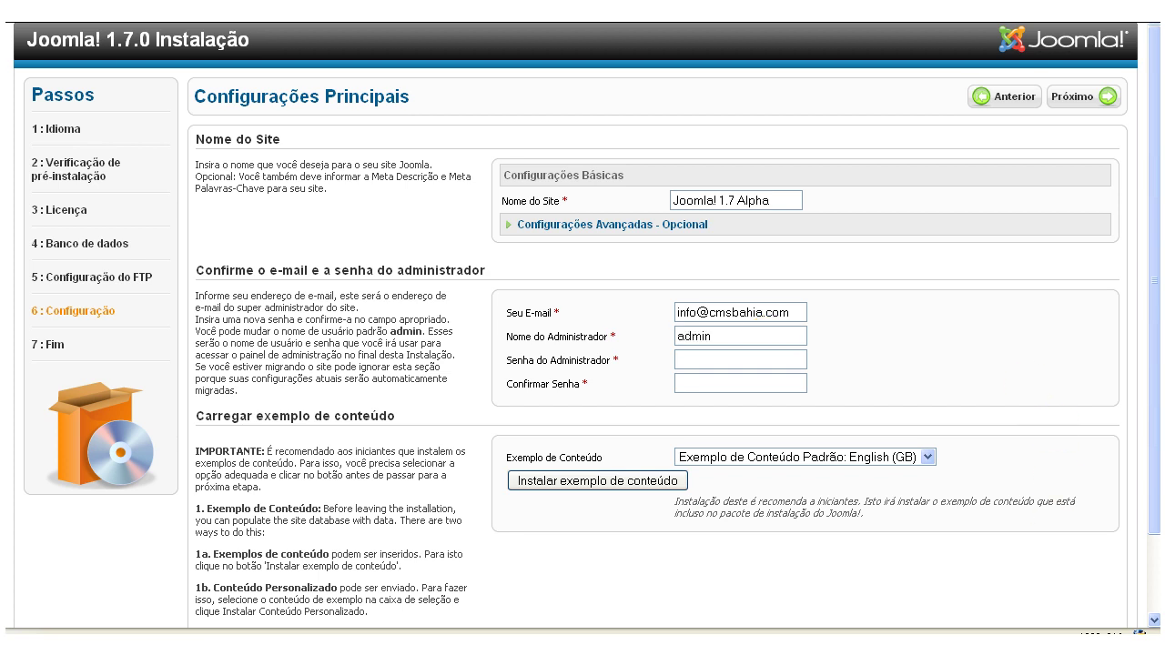
pyautogui.click(730, 362)
pyautogui.hotkey('ctrl', 'v')
pyautogui.click(701, 386)
pyautogui.hotkey('ctrl', 'v')
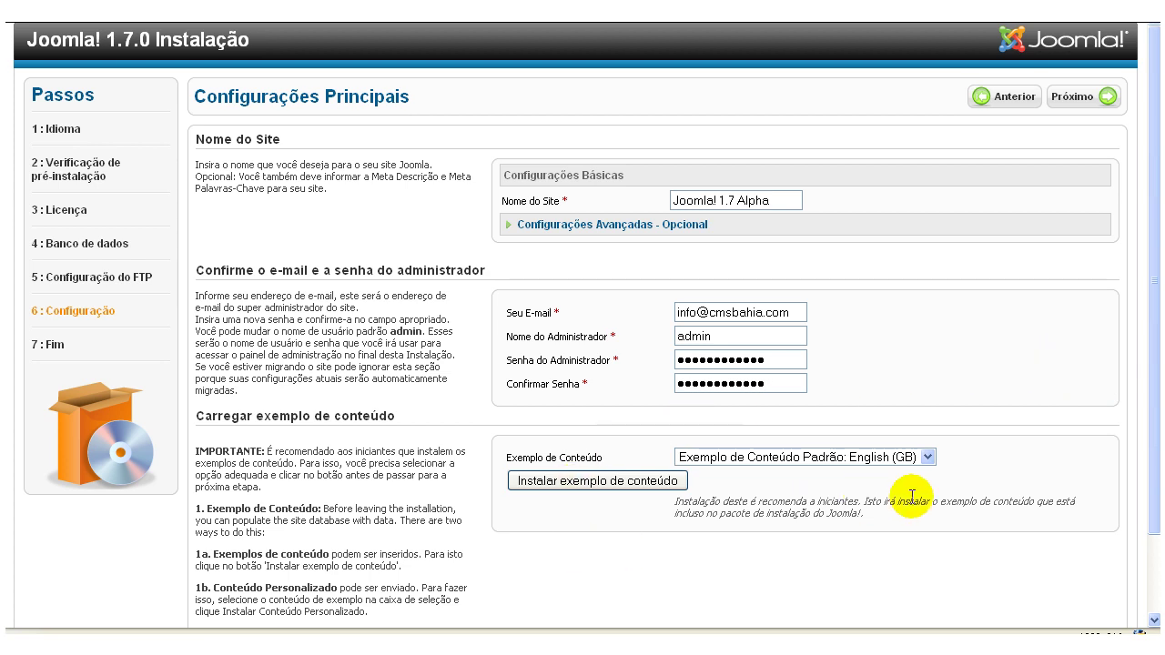
# Keep English (GB) as the sample content and install it.
pyautogui.scroll(-2, 837, 528)
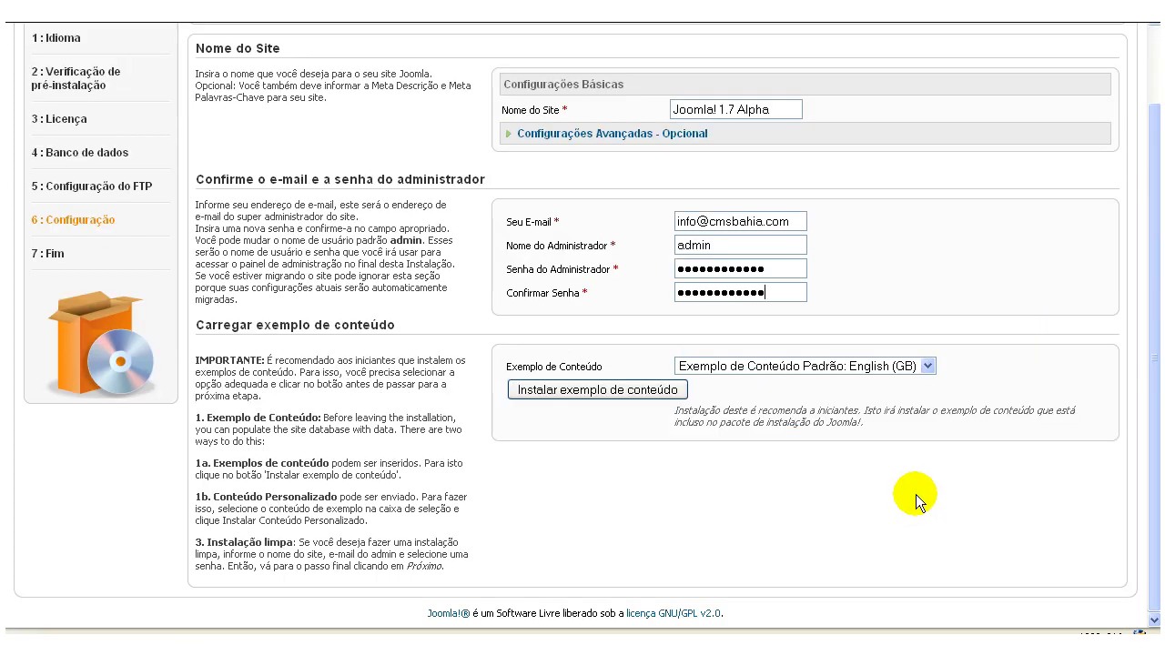
pyautogui.click(928, 369)
pyautogui.click(928, 366)
pyautogui.click(591, 391)
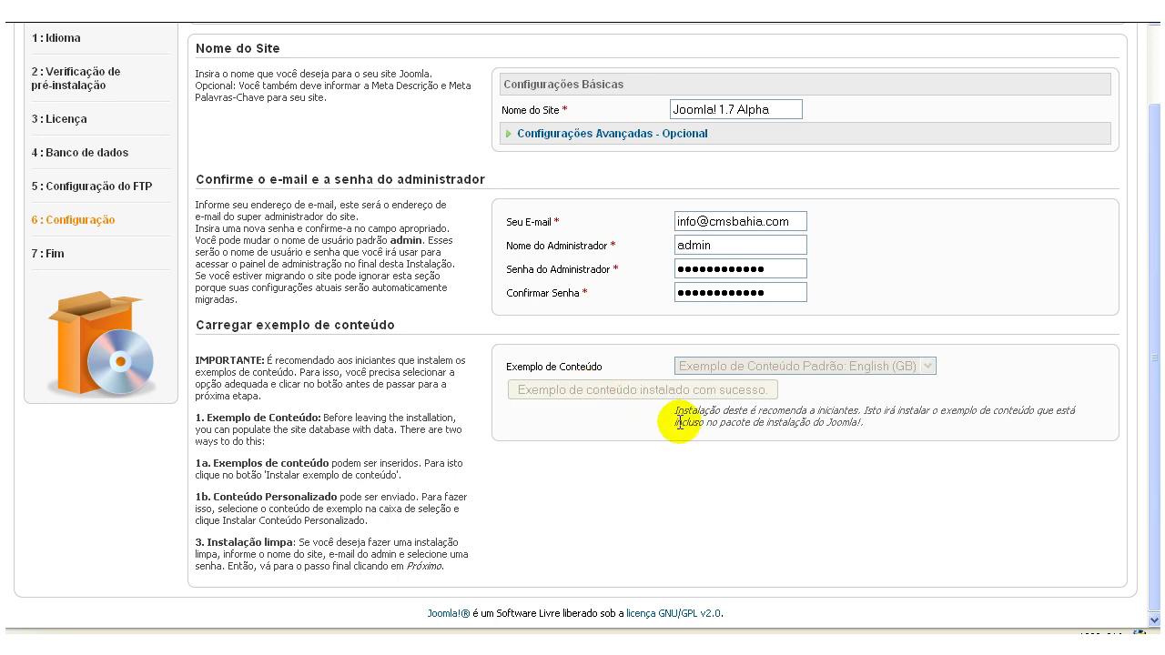
pyautogui.scroll(2, 1048, 394)
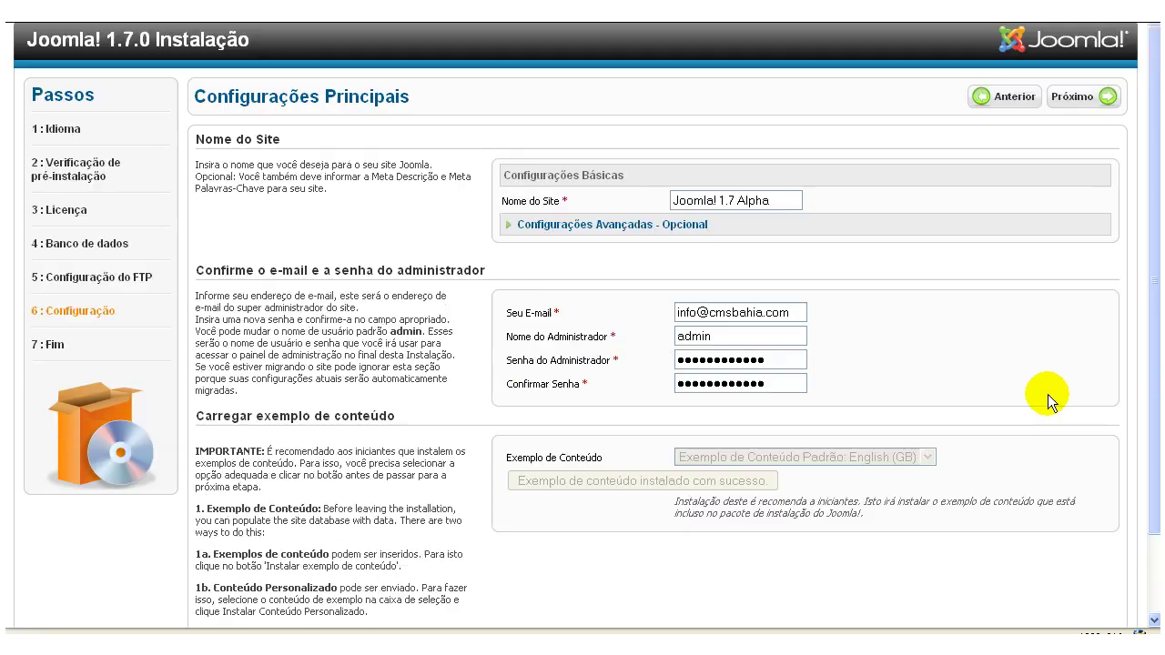
# Finish the installation, remove the installation directory, and go to the Administration login.
pyautogui.click(1079, 103)
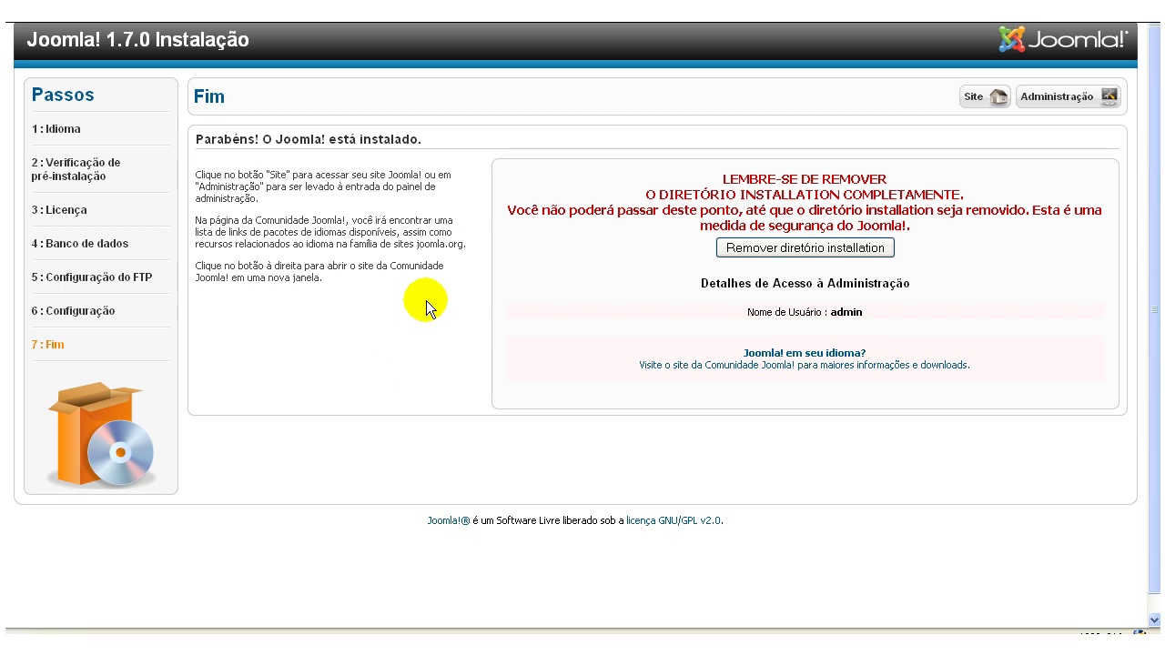
pyautogui.click(824, 249)
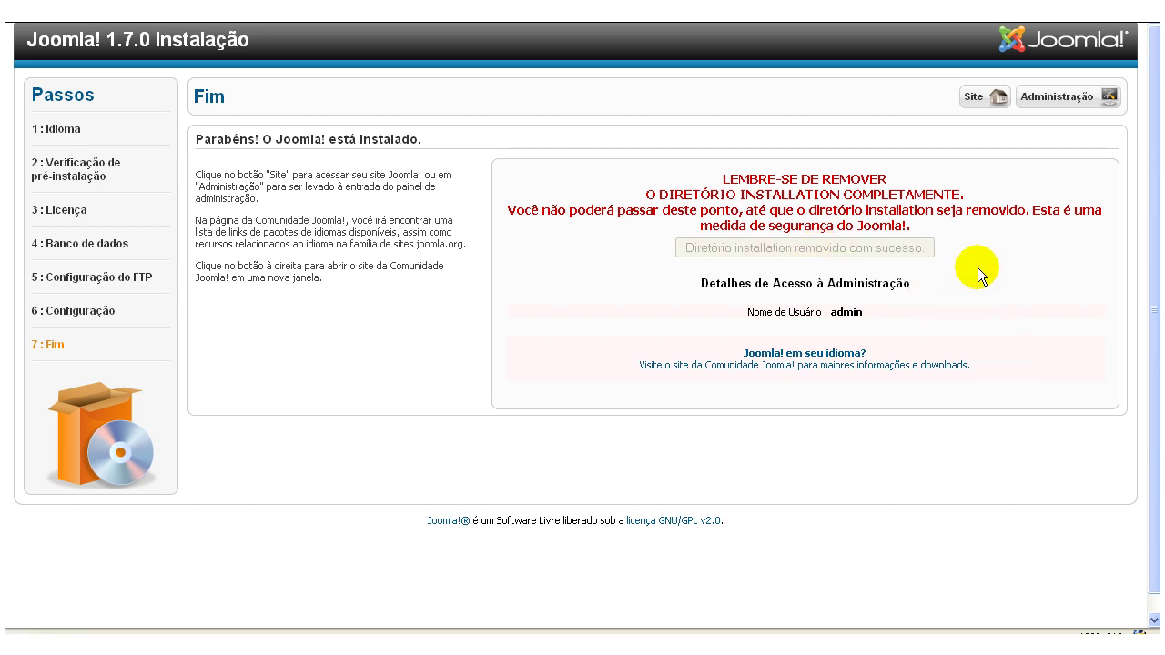
pyautogui.click(1045, 97)
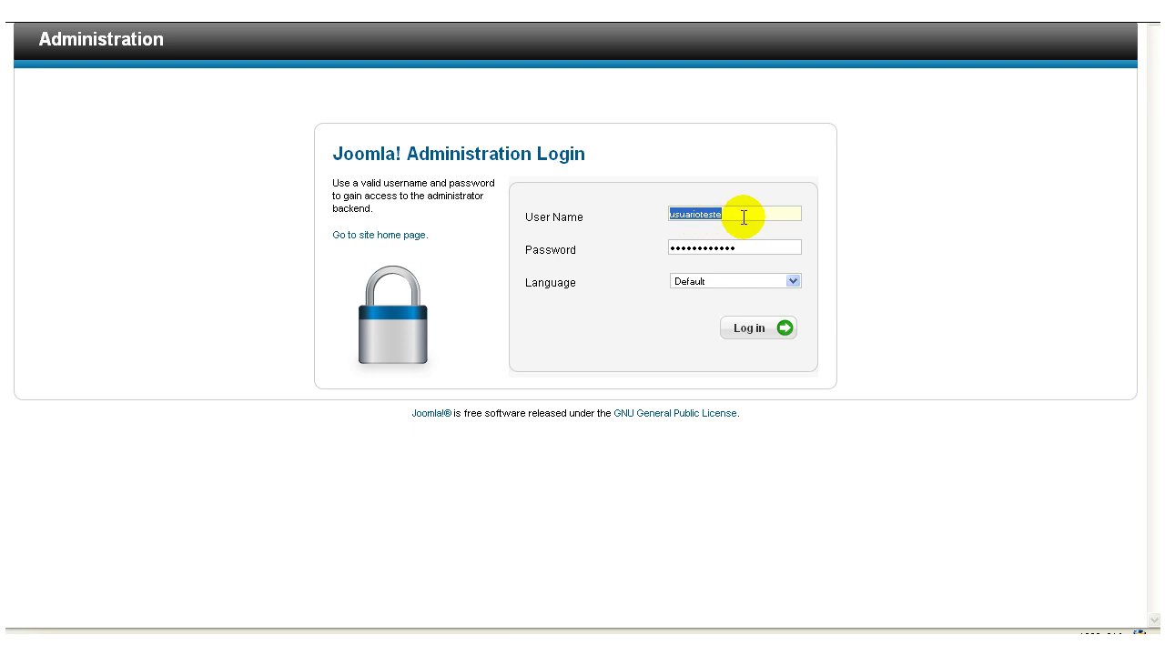
# Log in as admin with the prefilled password and the Default language.
pyautogui.write('admin')
pyautogui.doubleClick(764, 243)
pyautogui.click(766, 243)
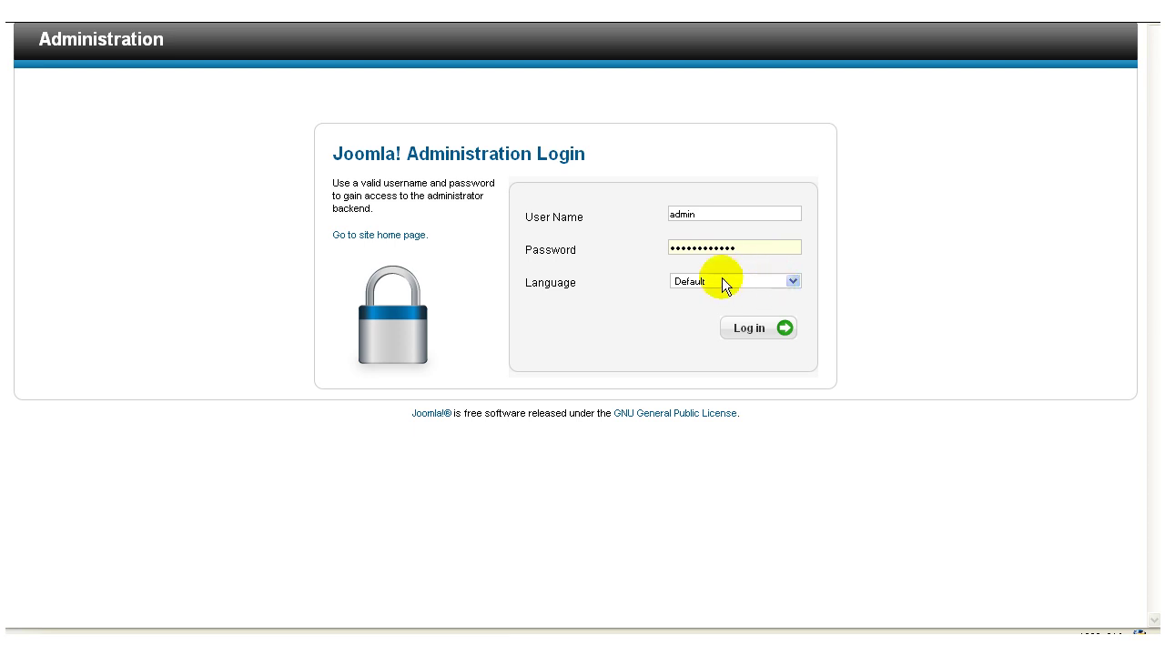
pyautogui.click(792, 279)
pyautogui.click(643, 324)
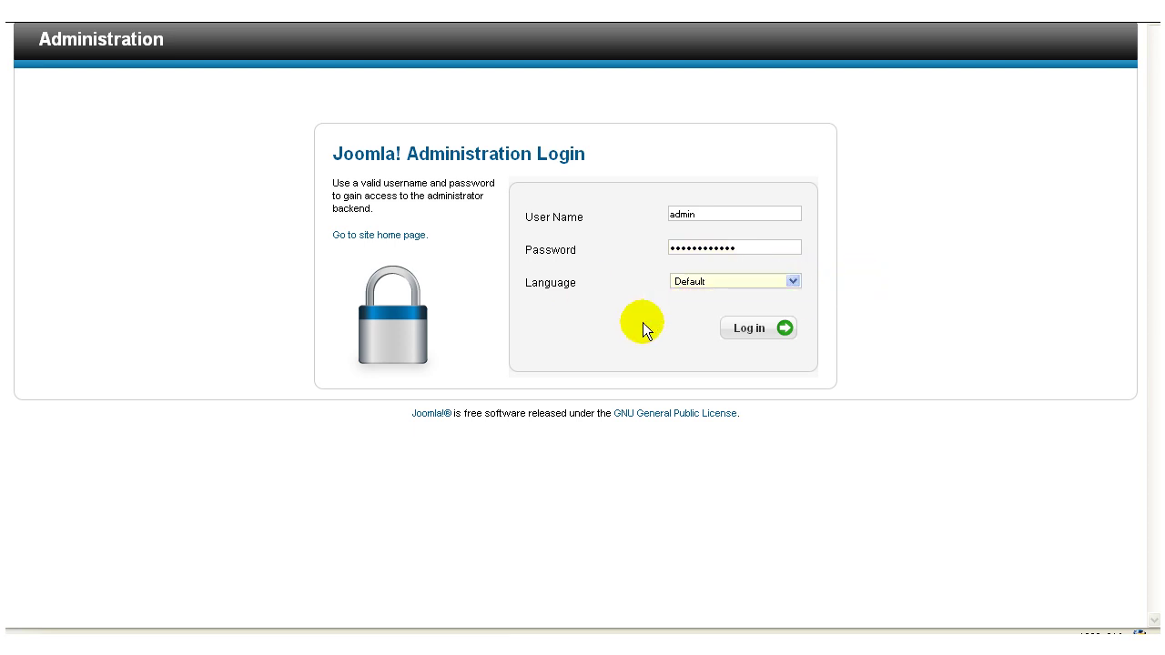
pyautogui.click(750, 330)
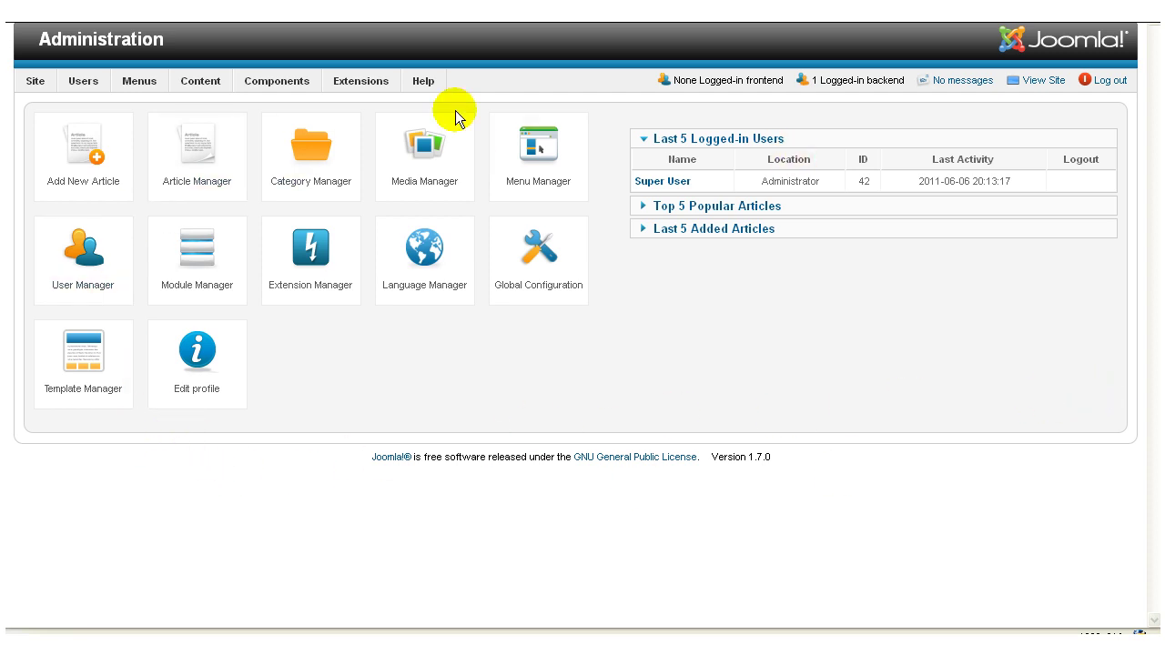
# Open the public site's front page from the administrator's View Site link.
pyautogui.moveTo(30, 87)
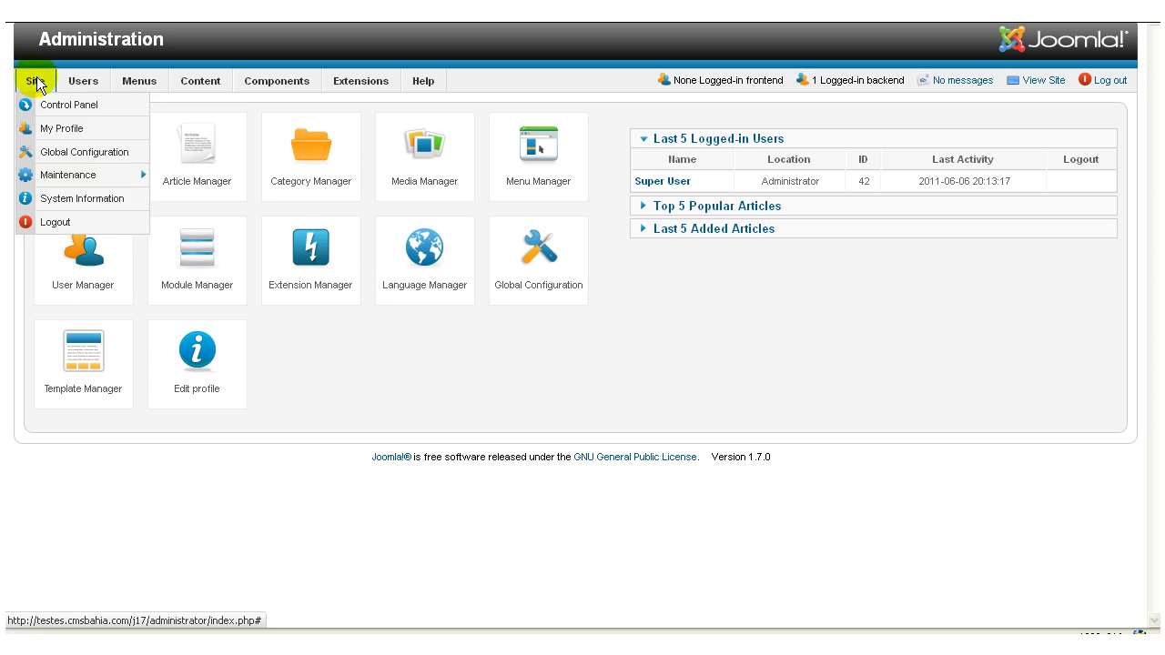
pyautogui.moveTo(85, 82)
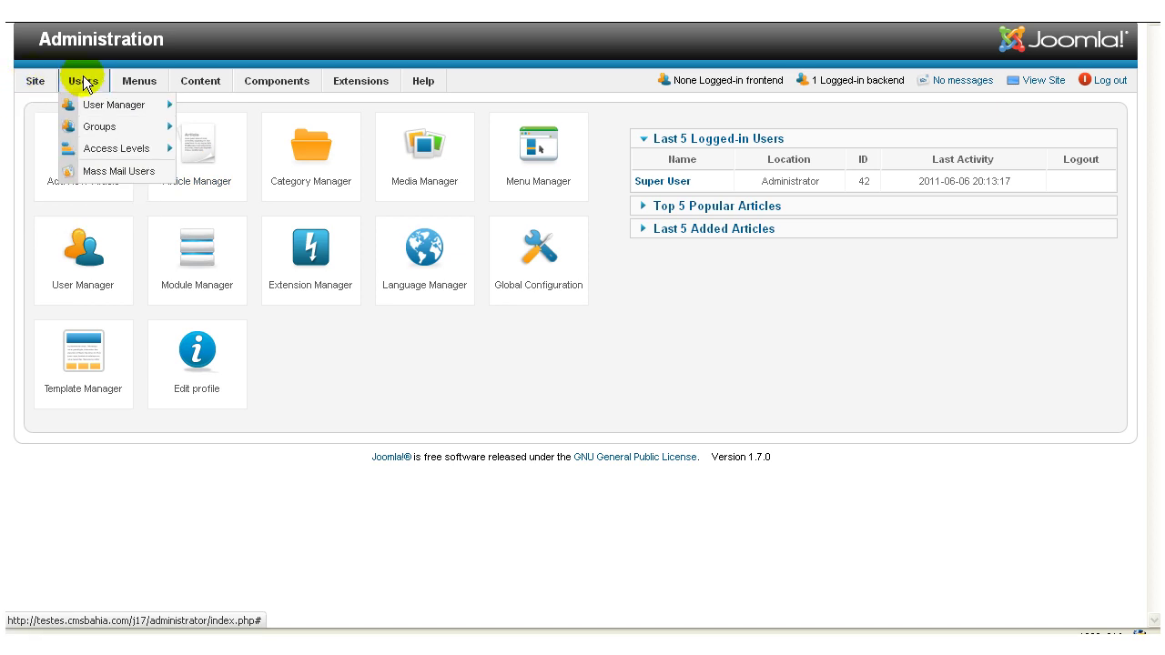
pyautogui.moveTo(193, 83)
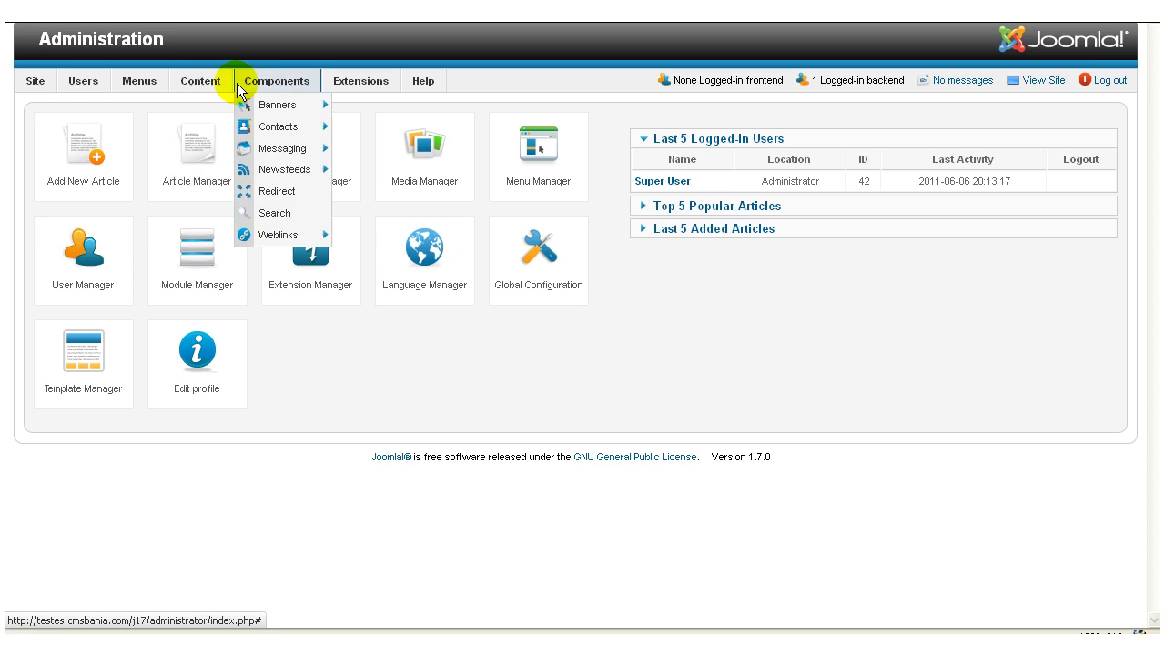
pyautogui.moveTo(407, 82)
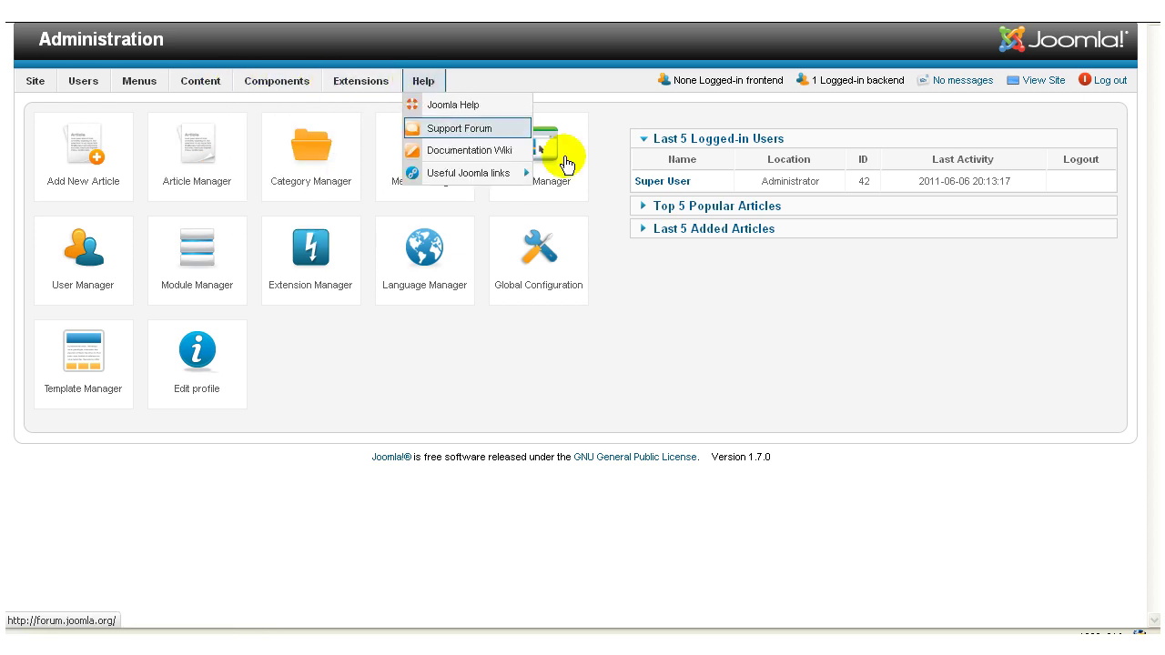
pyautogui.click(1039, 81)
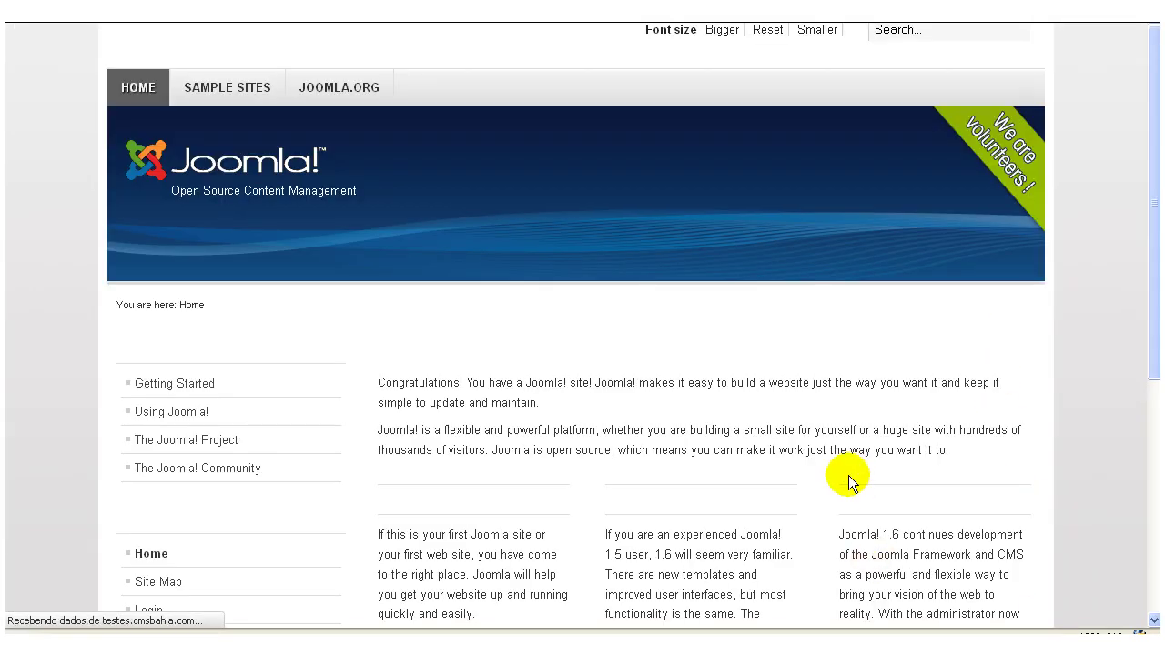
# Scroll through the home page's sample content, including the Beginners, Upgraders and Professionals sections.
pyautogui.scroll(-3, 785, 455)
pyautogui.scroll(-3, 784, 455)
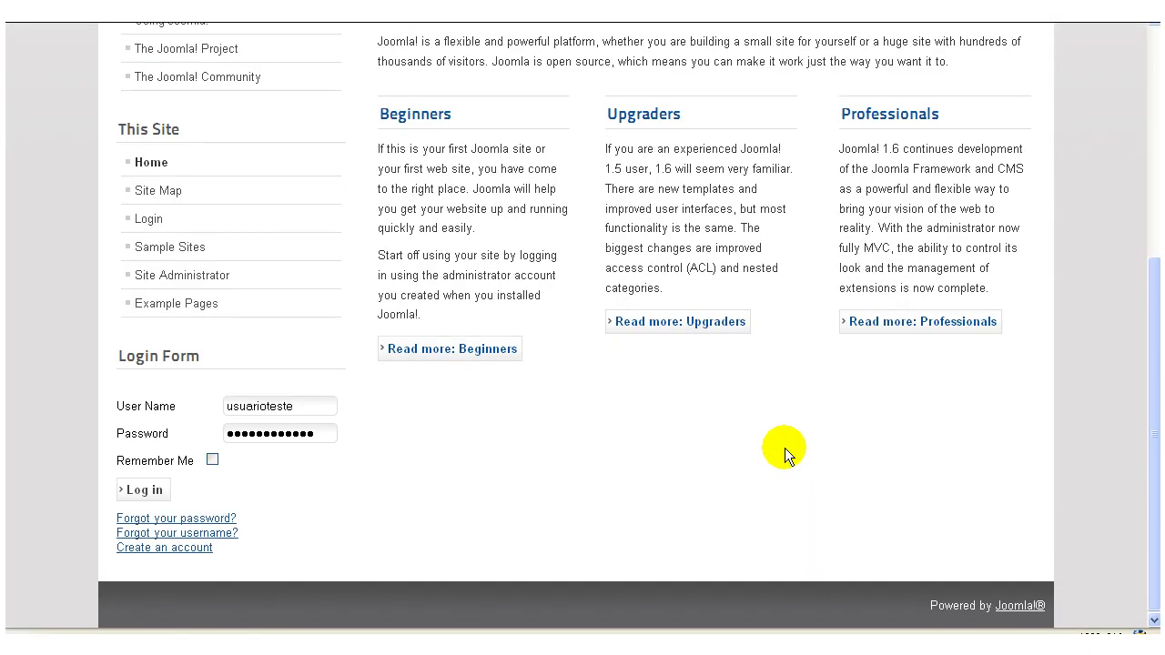
pyautogui.scroll(6, 784, 455)
pyautogui.scroll(-7, 785, 455)
pyautogui.scroll(5, 785, 448)
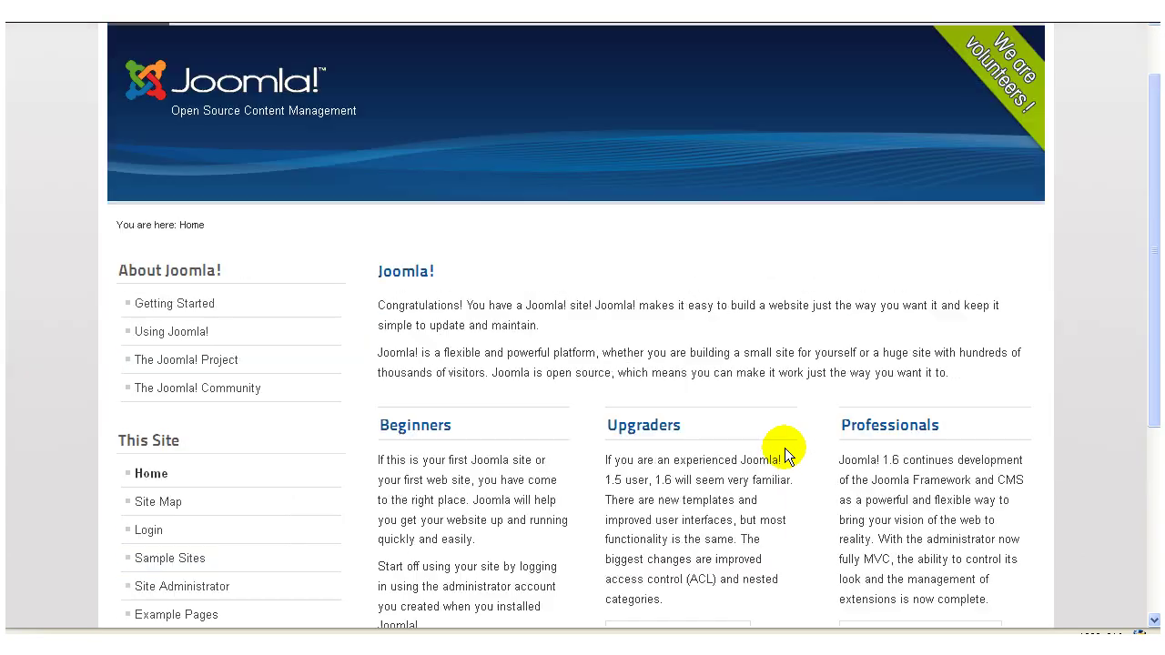